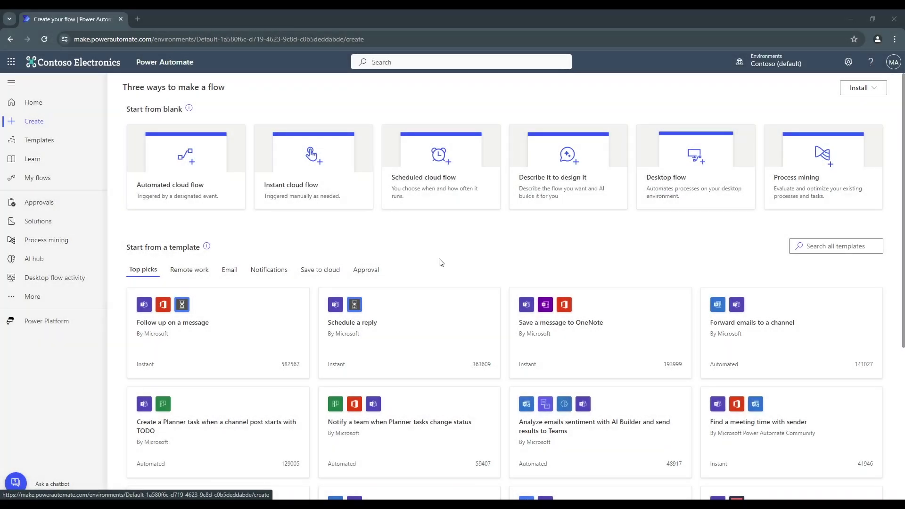
- Start a new instant cloud flow and begin entering its name, Approval Example
left_click(325, 179)
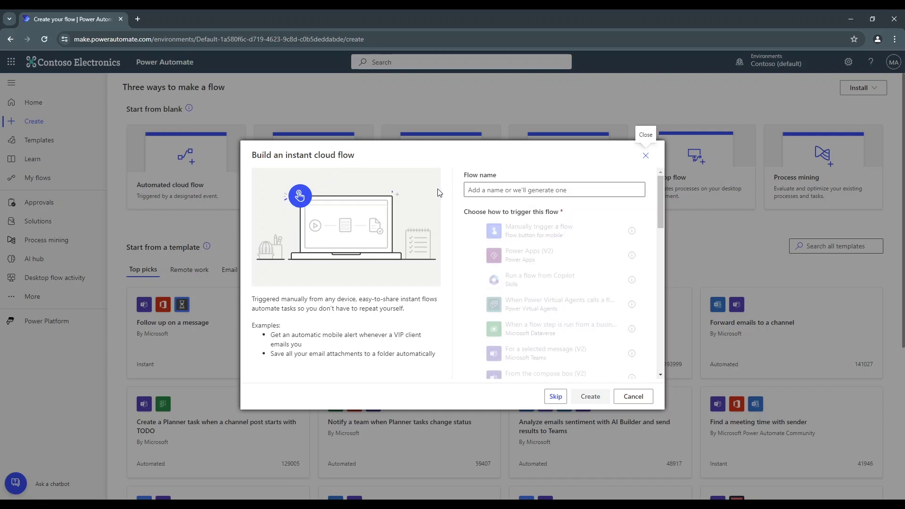
left_click(478, 192)
type("Approval Example")
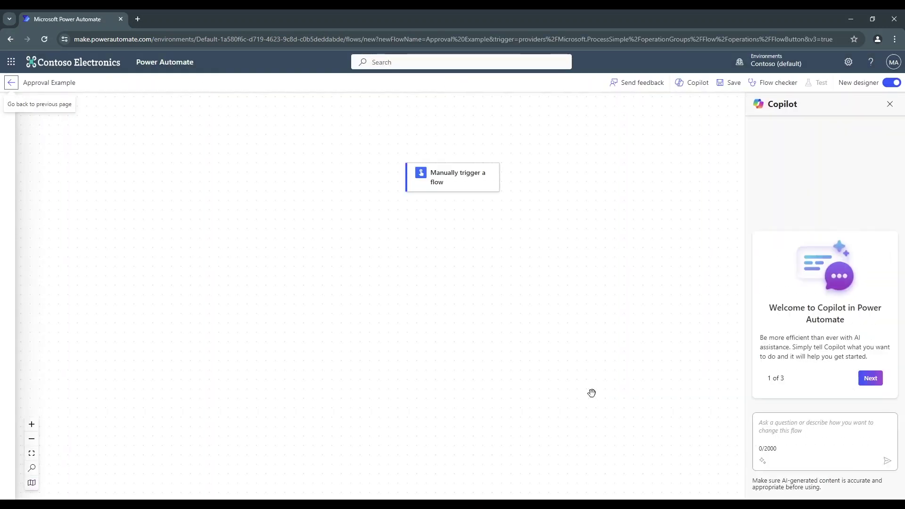
- Close Copilot and add the Approvals 'Start and wait for an approval' action below the manual trigger
left_click(890, 104)
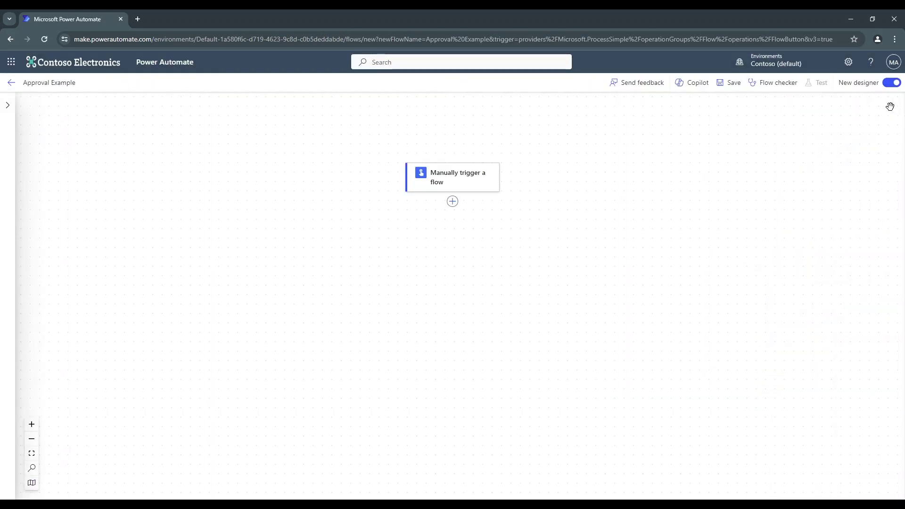
left_click(452, 205)
left_click(478, 204)
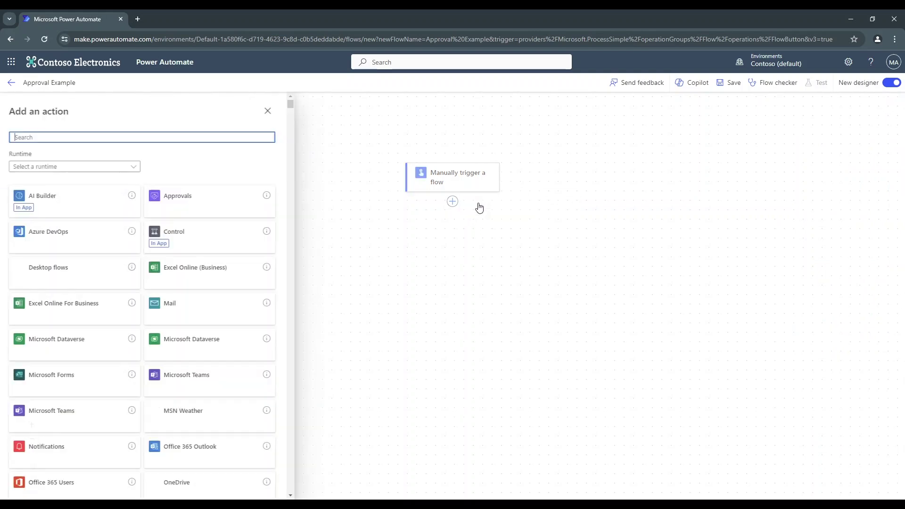
type("start")
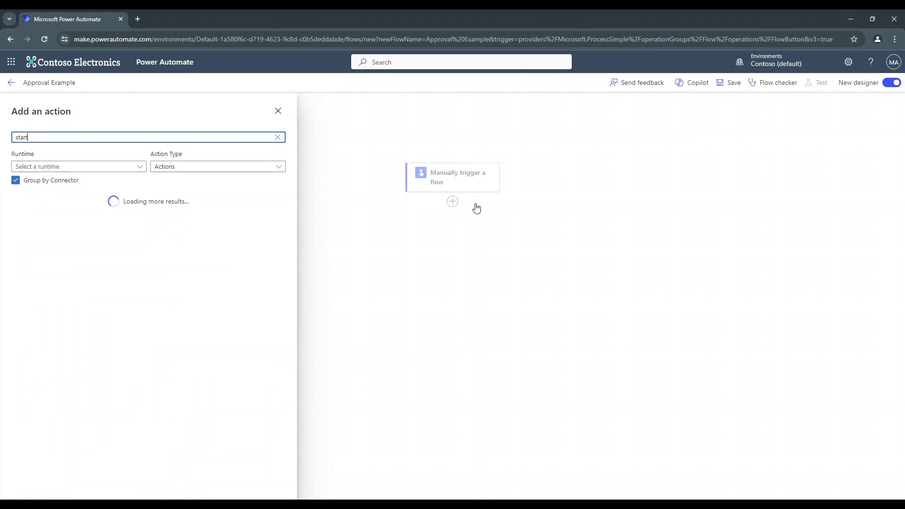
type(" an approval")
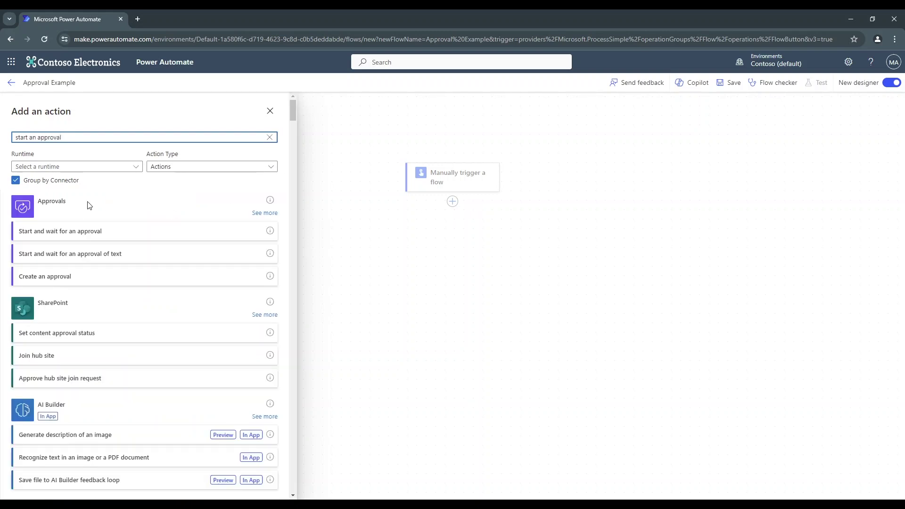
left_click(274, 213)
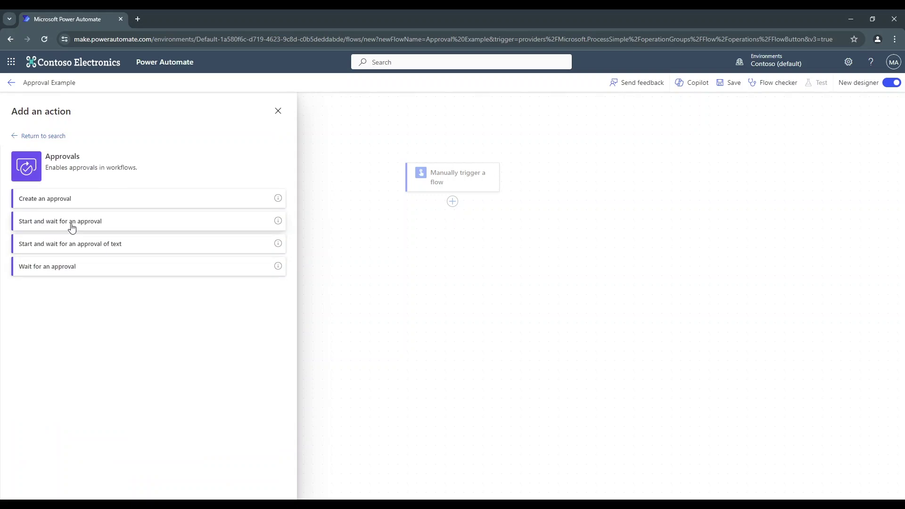
left_click(117, 226)
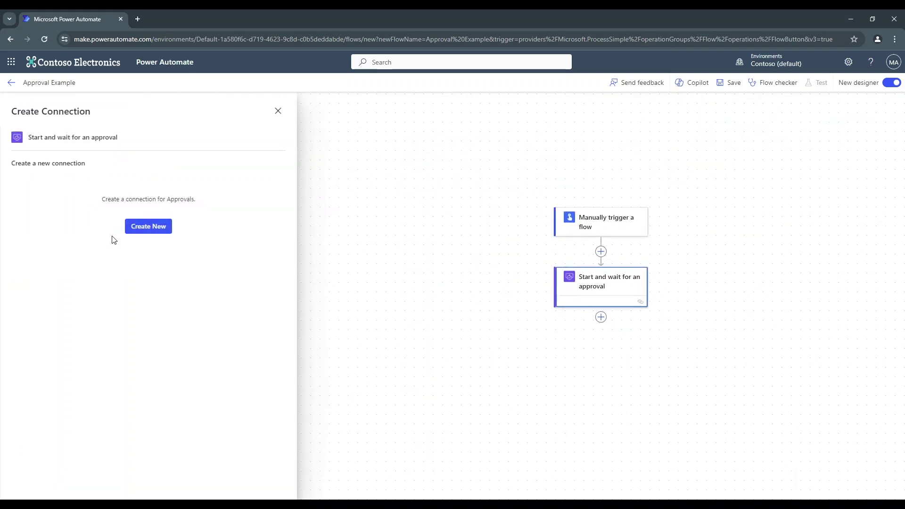
- Create a new Approvals connection and set Approval Type to Approve/Reject - First to respond
left_click(139, 226)
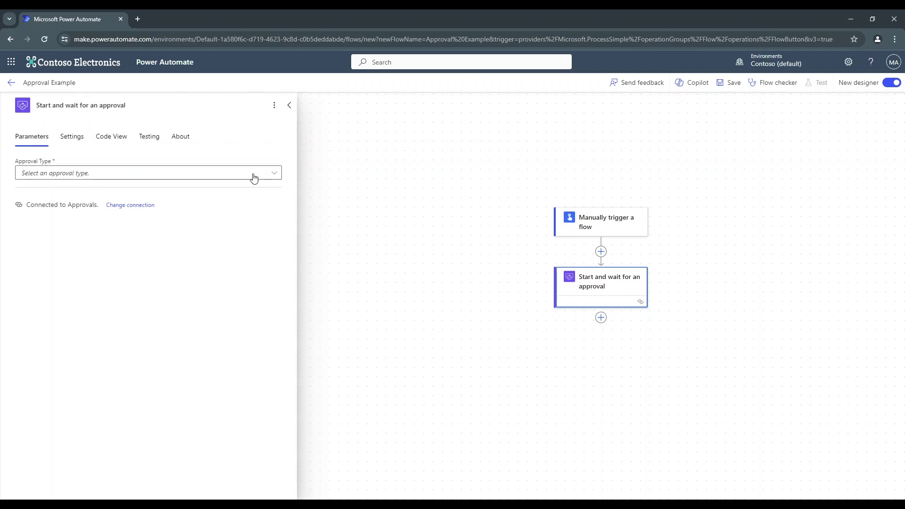
left_click(275, 175)
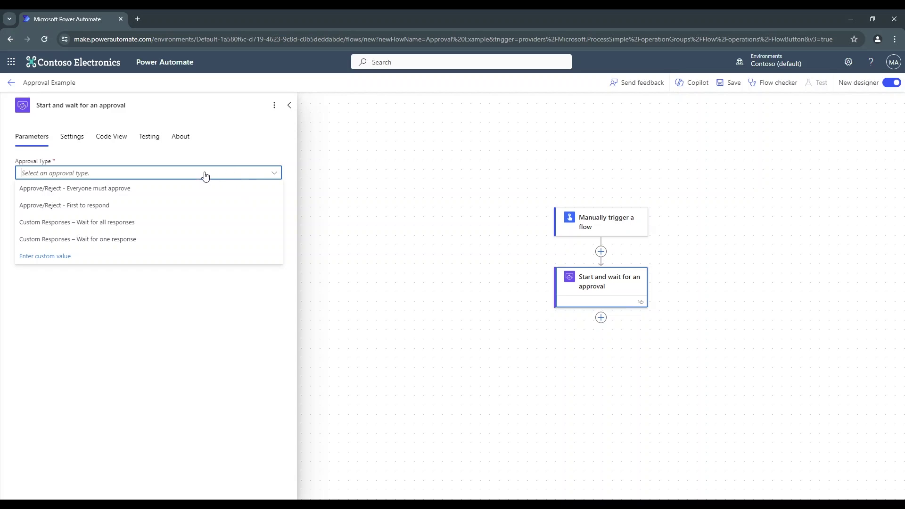
left_click(87, 207)
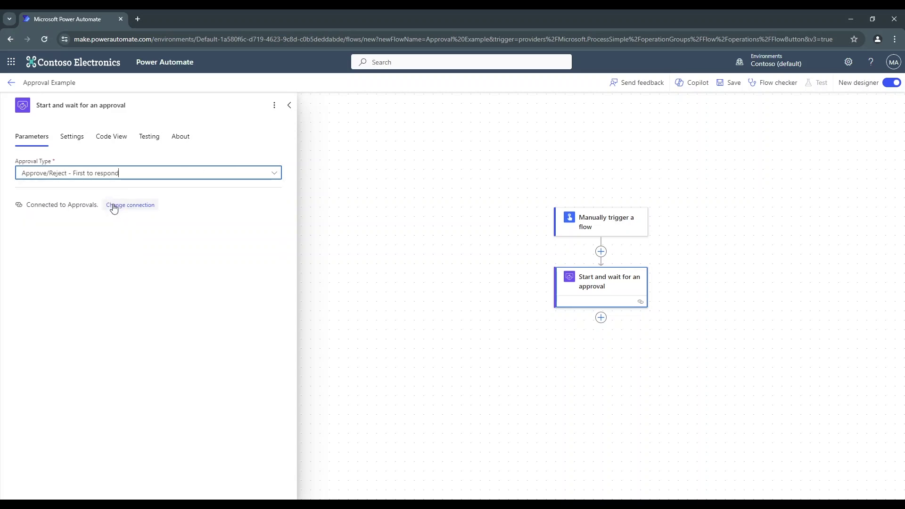
left_click(277, 175)
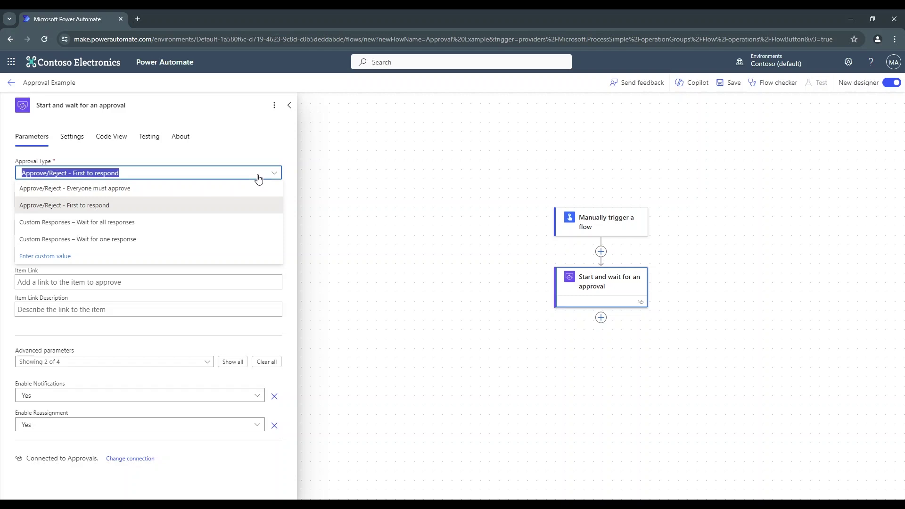
- Title the approval 'PTO Request' and assign it to the approver's e-mail address
left_click(277, 174)
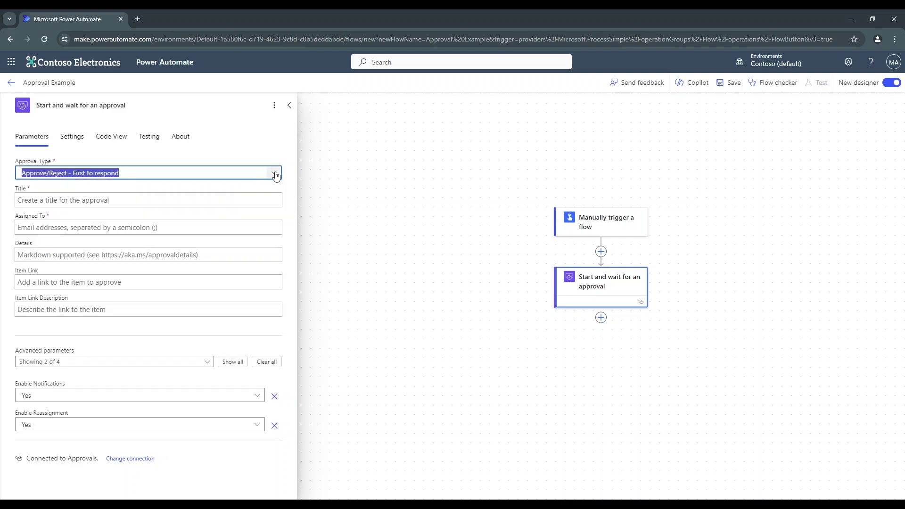
left_click(91, 201)
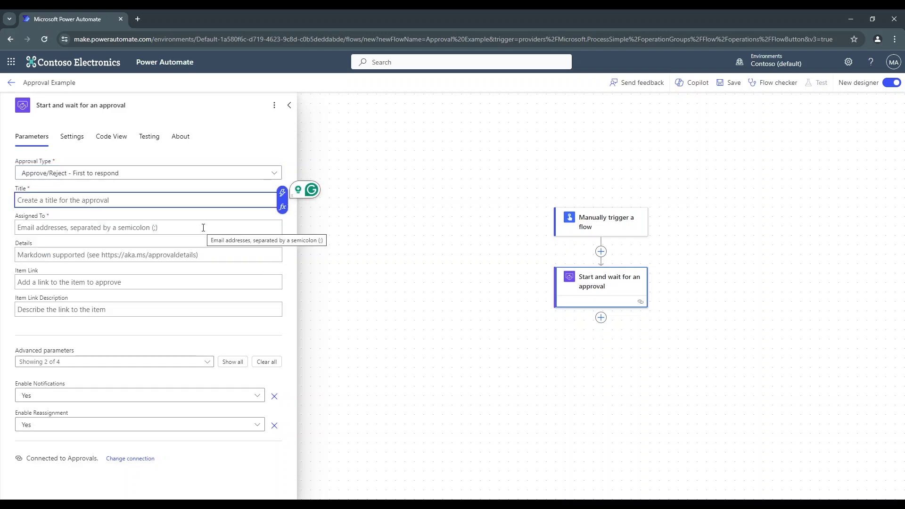
type("PTO Re")
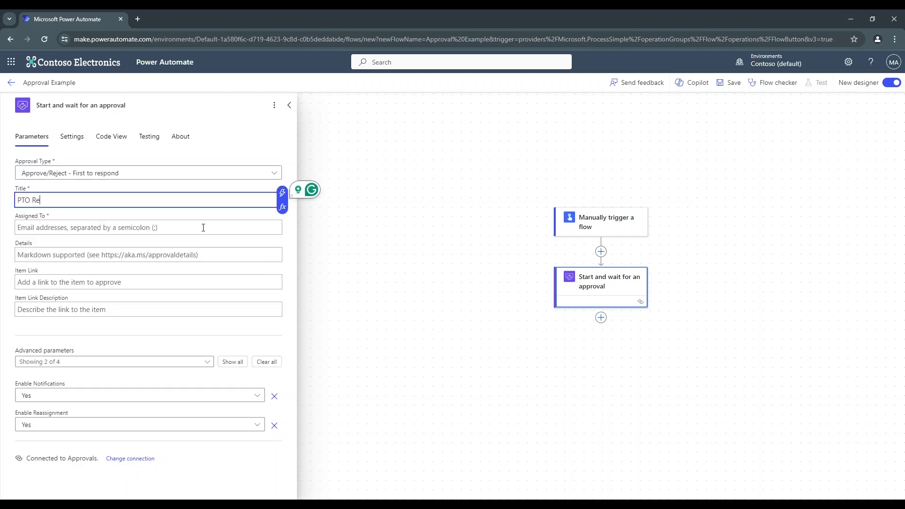
type("quest")
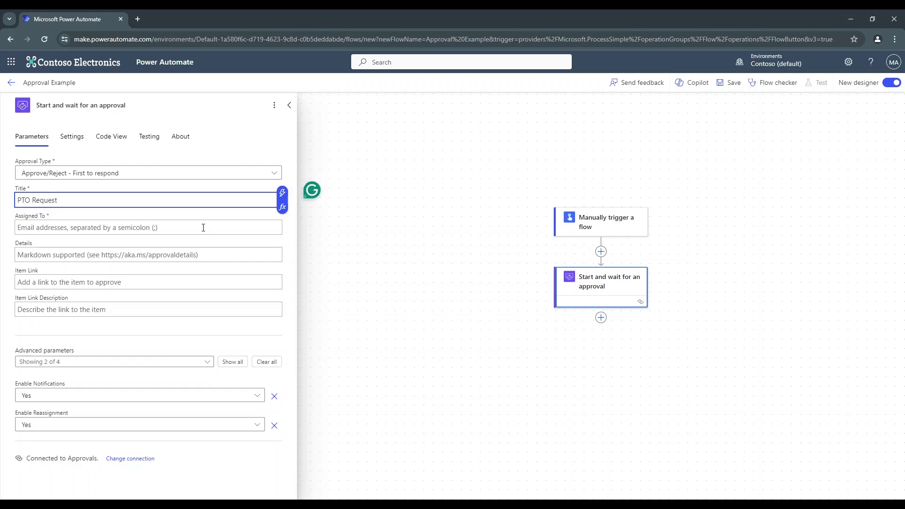
left_click(203, 228)
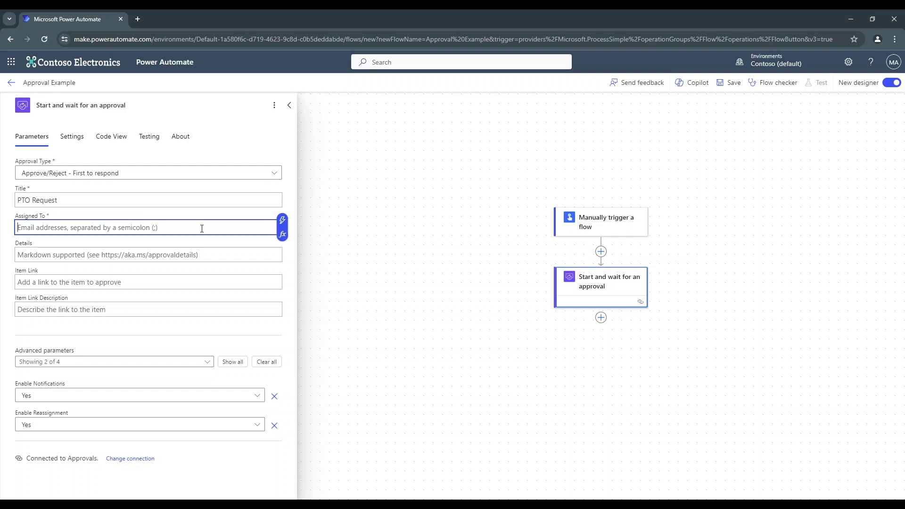
type("alex")
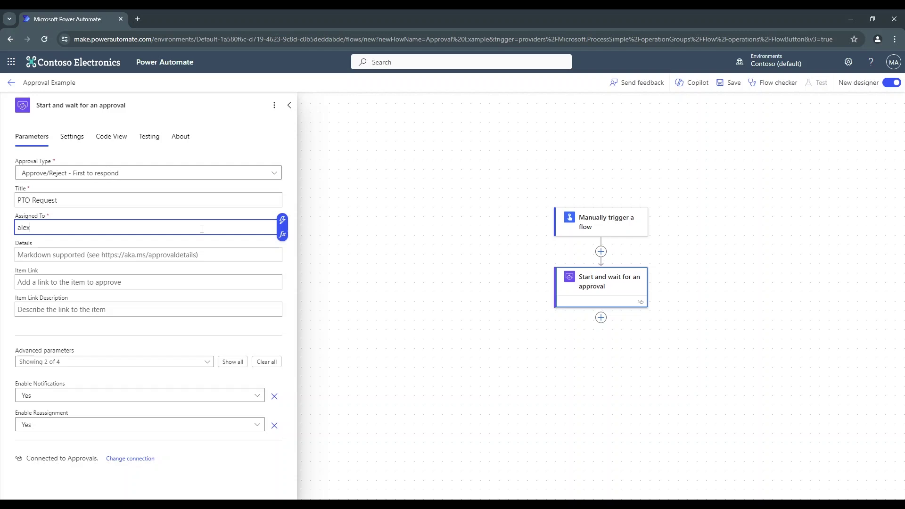
key("ctrl+a")
key("BackSpace")
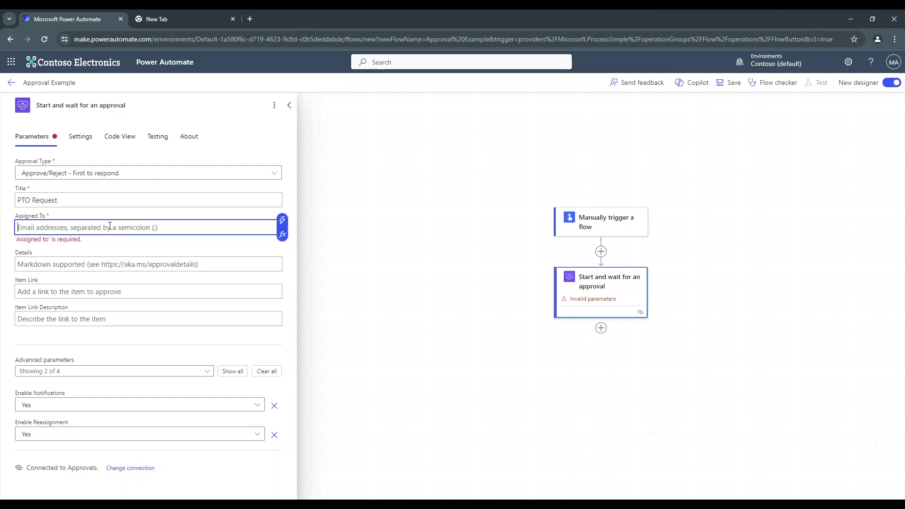
key("ctrl+v")
left_click(125, 248)
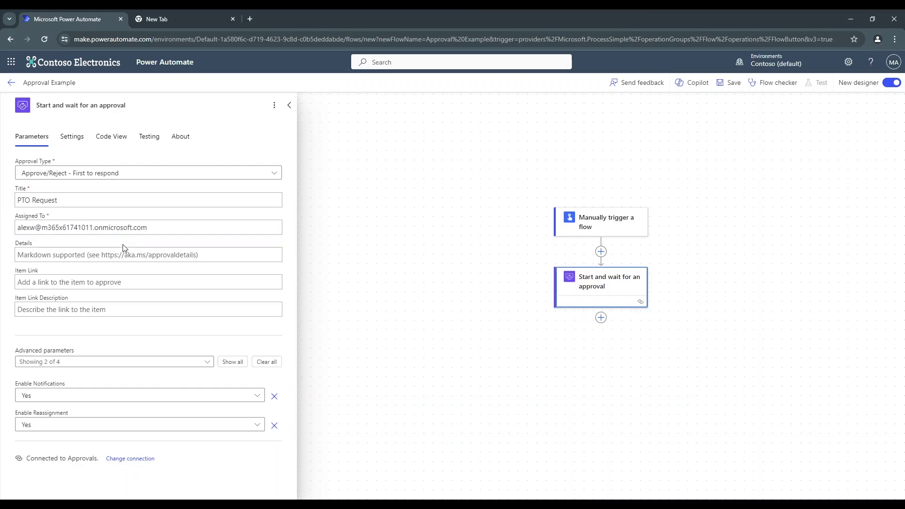
- Set the approval Details to 'example', leaving the item link empty
left_click(87, 258)
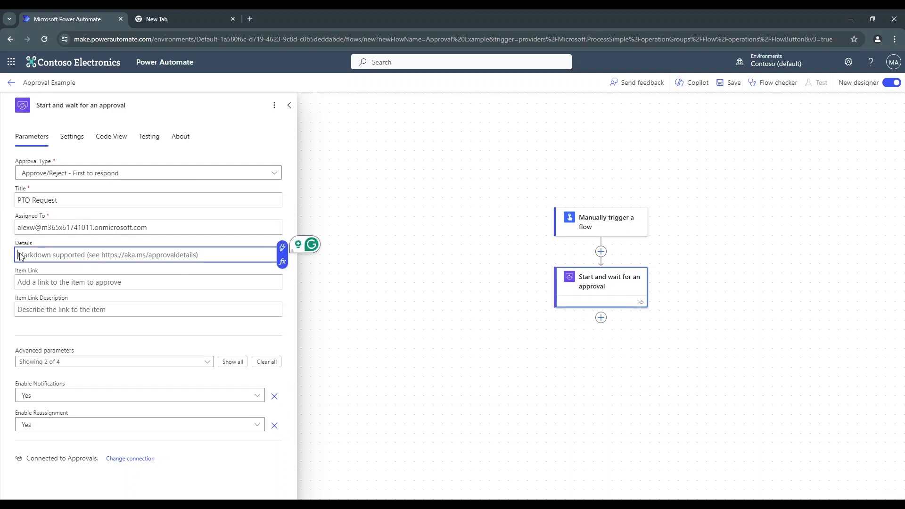
left_click(119, 272)
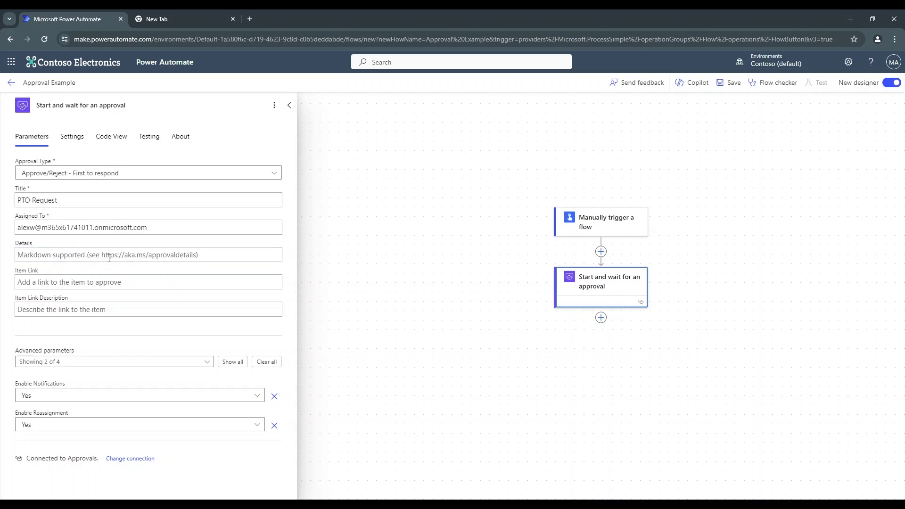
left_click(106, 255)
type("example")
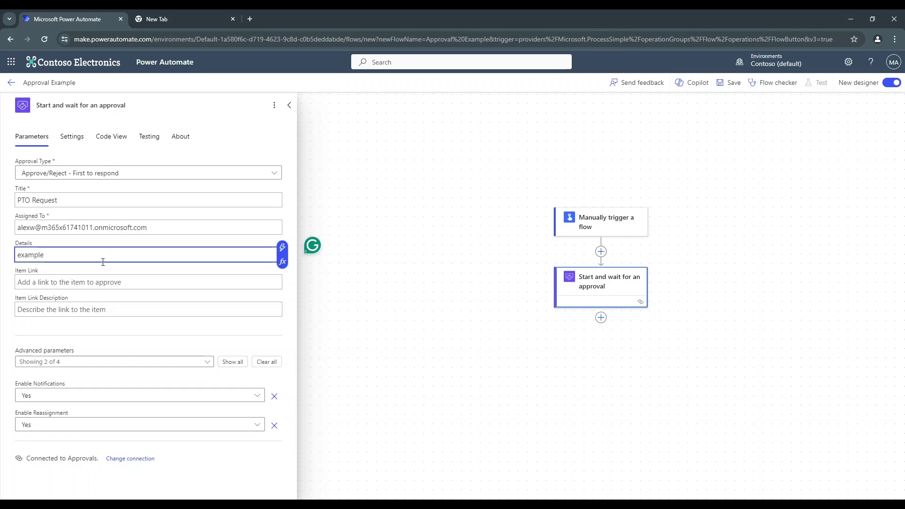
left_click(46, 281)
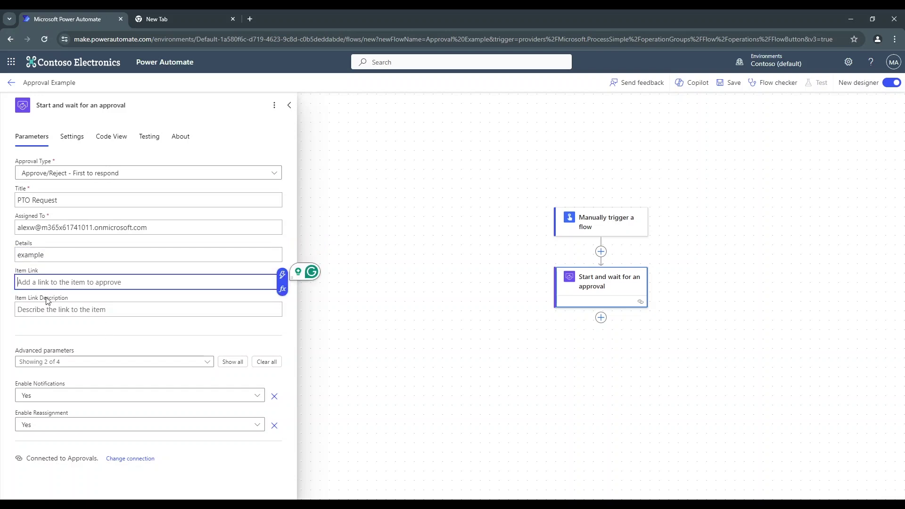
left_click(30, 276)
left_click(41, 310)
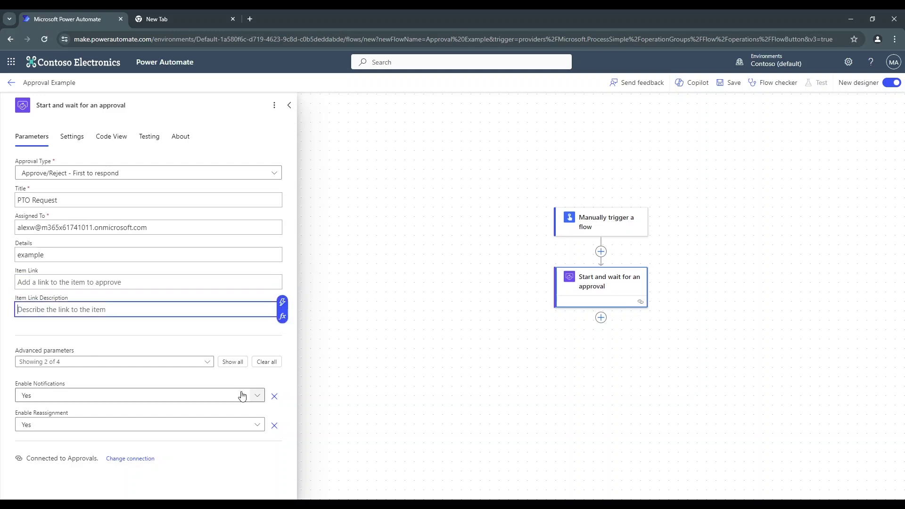
- Hide the PTO Request approval's settings panel to reveal the whole flow canvas
left_click(91, 337)
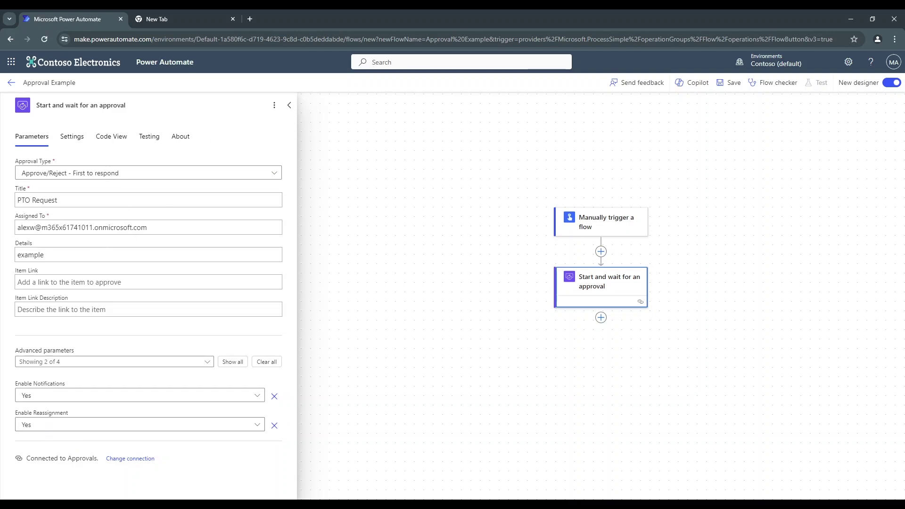
- Insert a Control Condition action, with True and False branches, below the approval step
left_click(289, 105)
left_click_drag(542, 316, 341, 297)
scroll(335, 287, "up", 2)
left_click(395, 303)
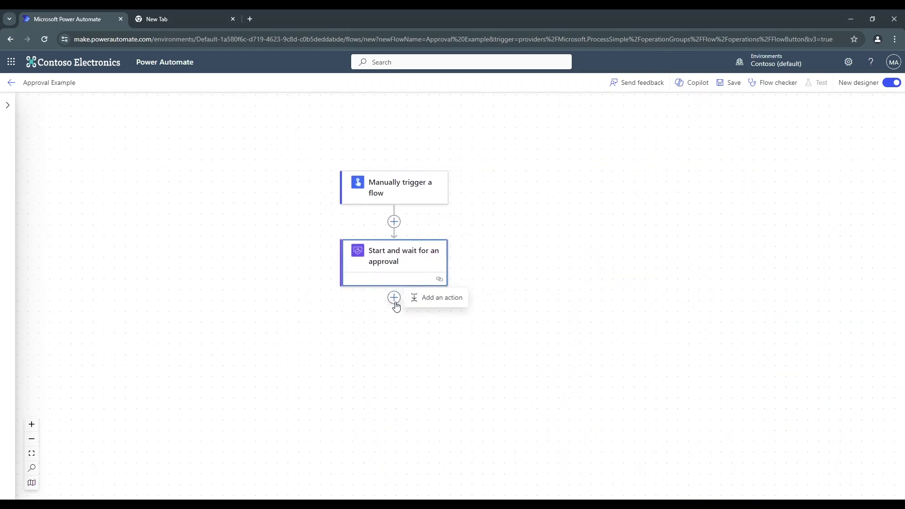
left_click(396, 346)
left_click_drag(396, 346, 400, 326)
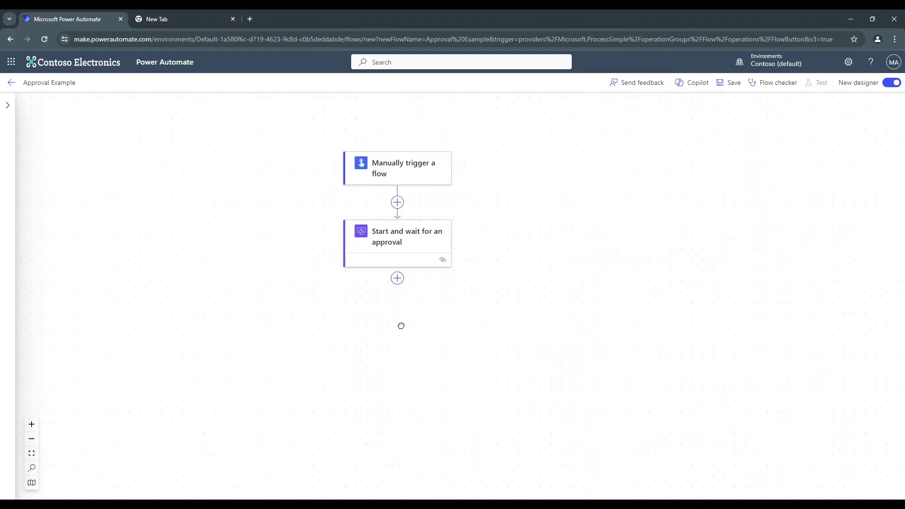
left_click(398, 276)
type("c")
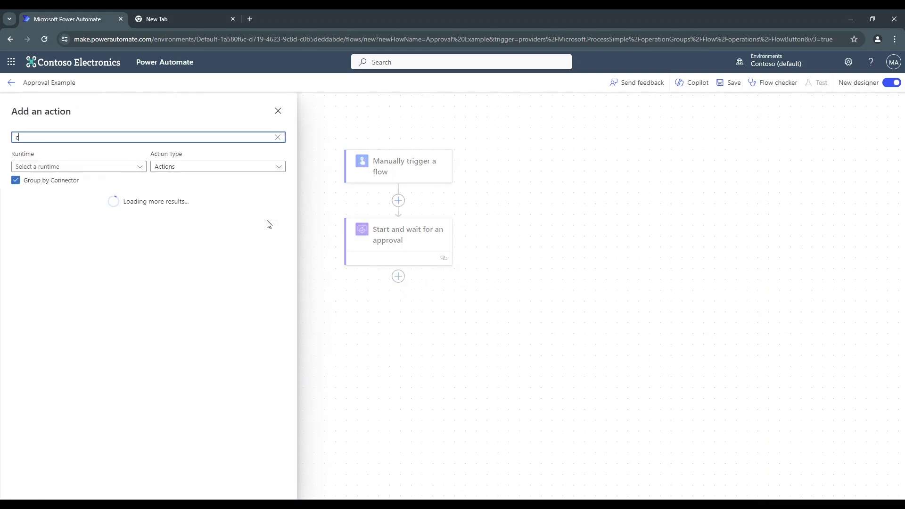
type("ondit")
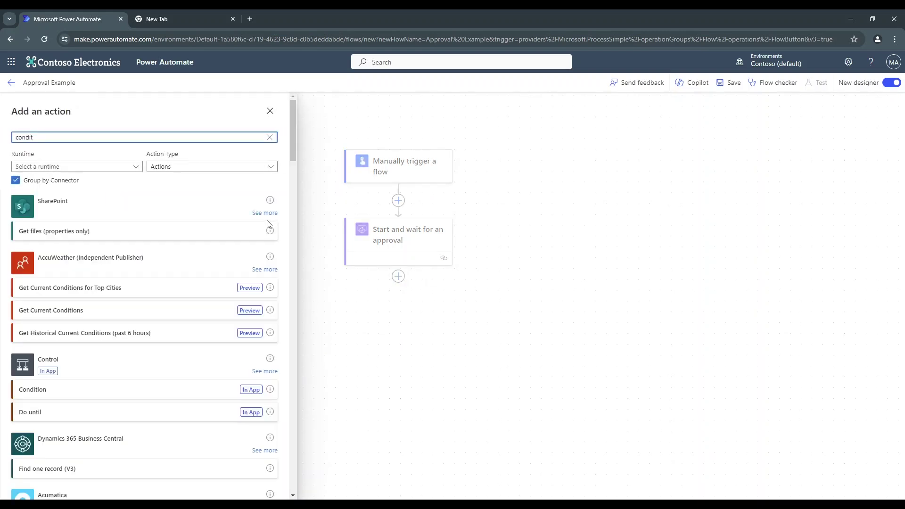
scroll(59, 369, "down", 1)
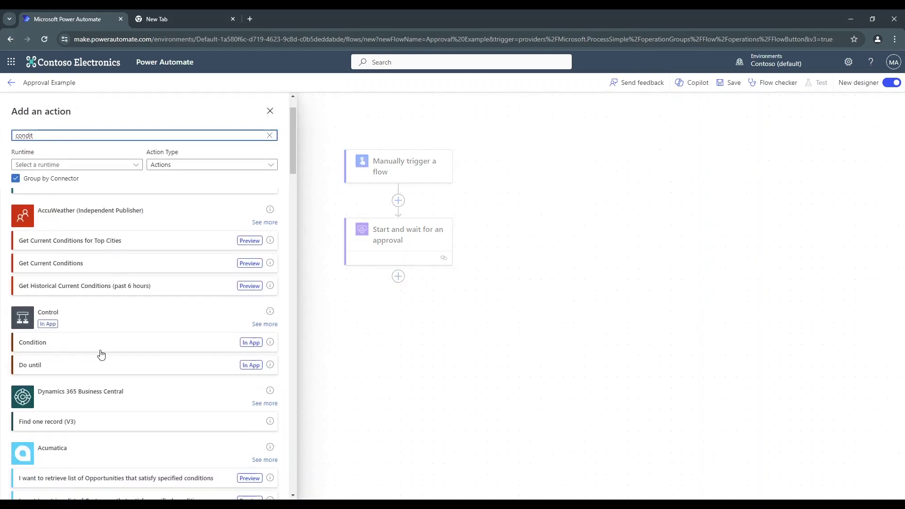
left_click(125, 344)
left_click_drag(511, 349, 442, 396)
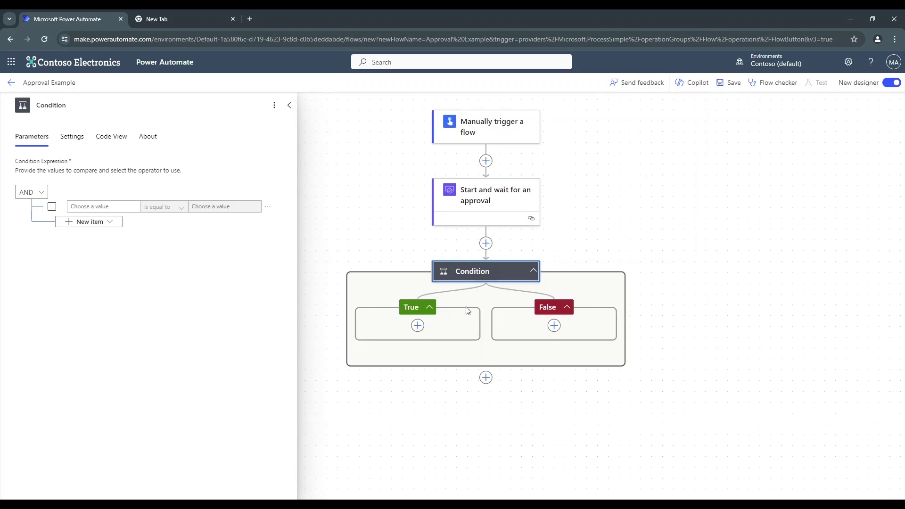
left_click_drag(637, 301, 515, 261)
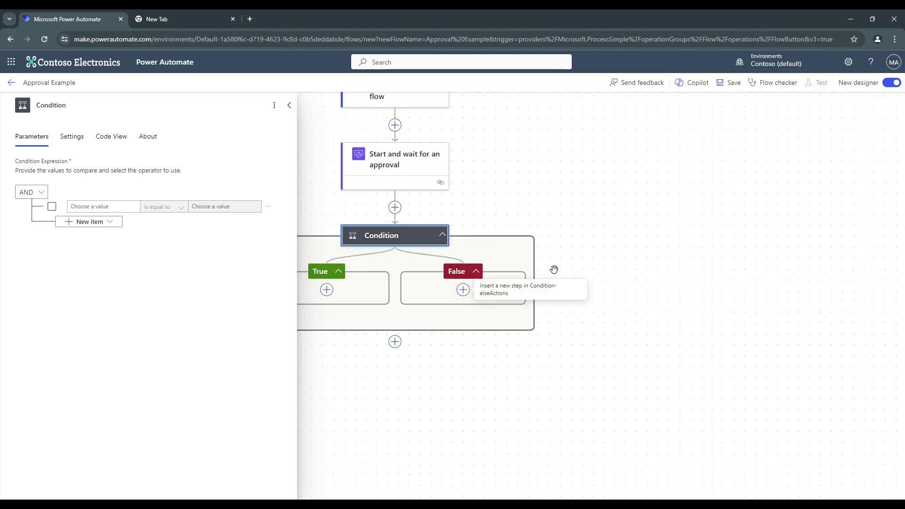
left_click_drag(571, 305, 656, 304)
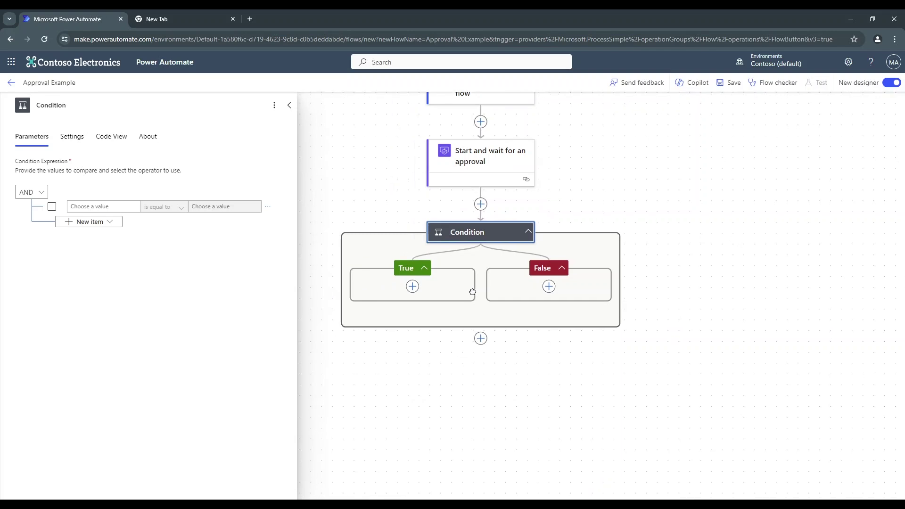
left_click(527, 232)
- Compare the approval's Outcome dynamic value against 'Approved' using 'is equal to'
left_click(452, 236)
left_click(86, 206)
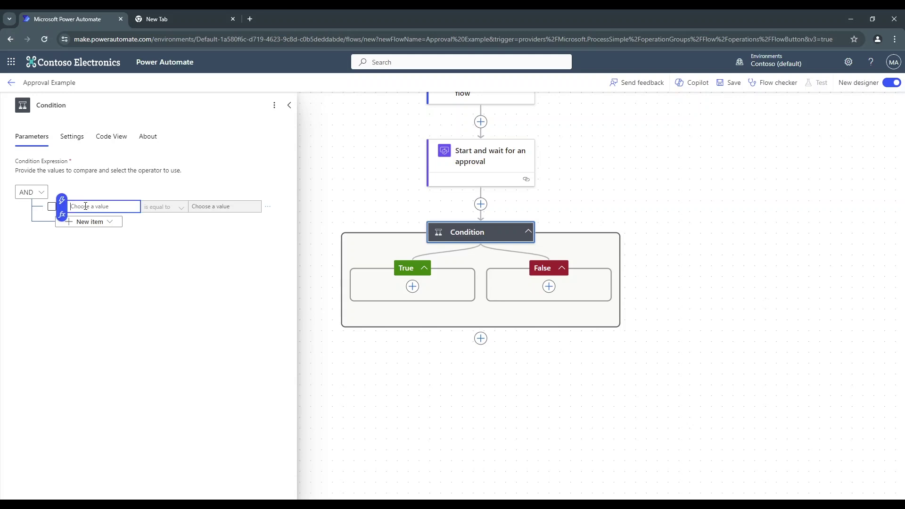
left_click(62, 201)
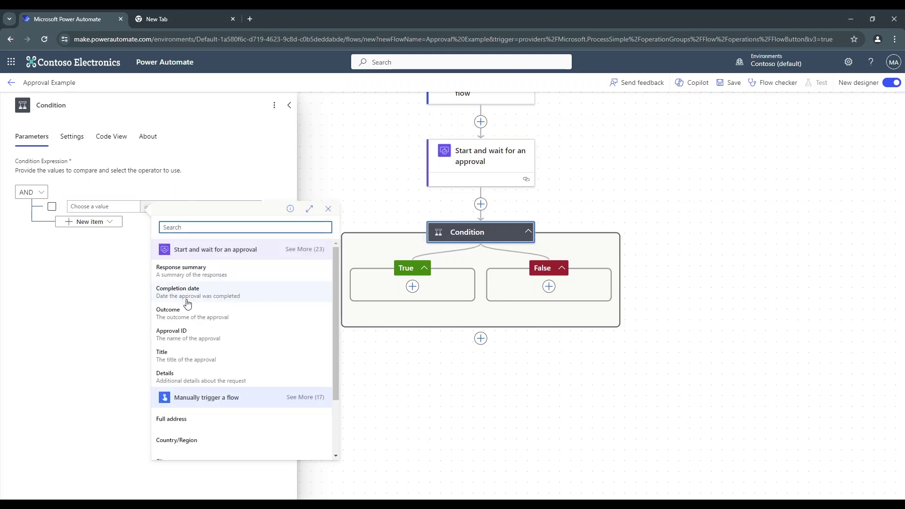
left_click(305, 250)
scroll(189, 312, "down", 10)
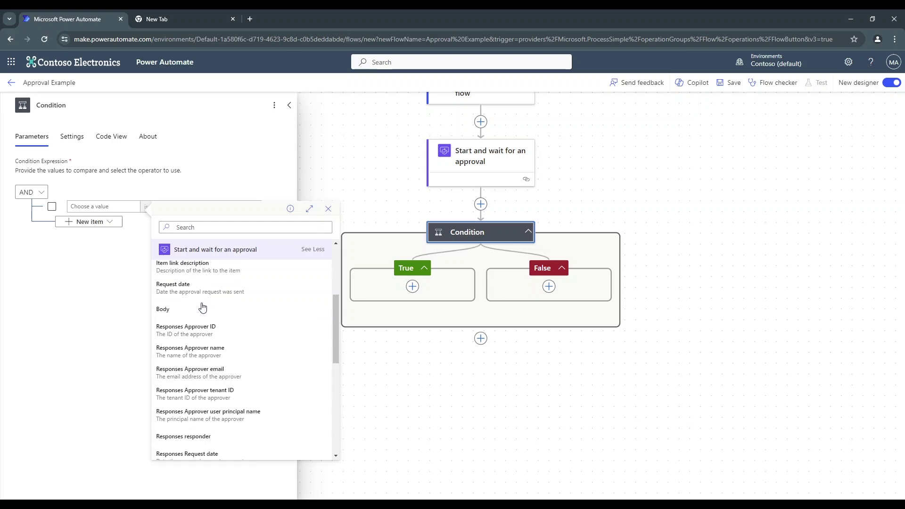
scroll(204, 371, "down", 2)
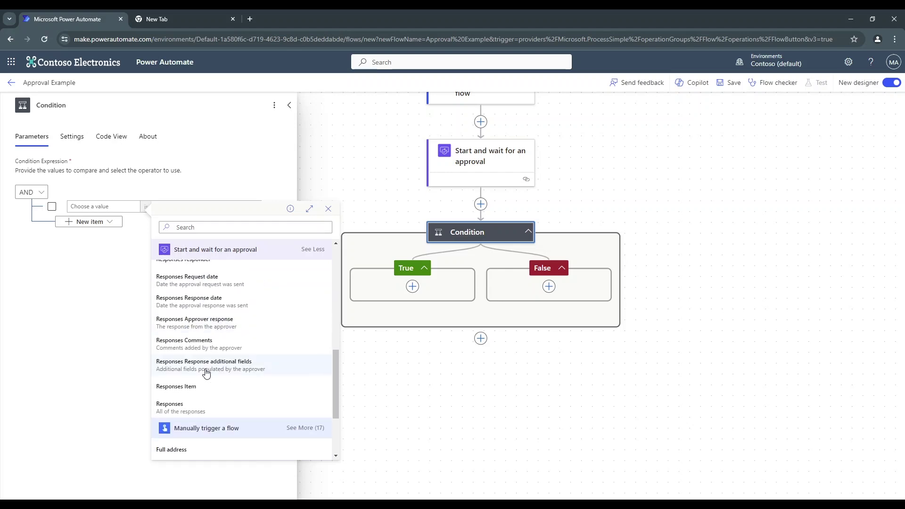
scroll(198, 324, "up", 2)
scroll(200, 339, "up", 8)
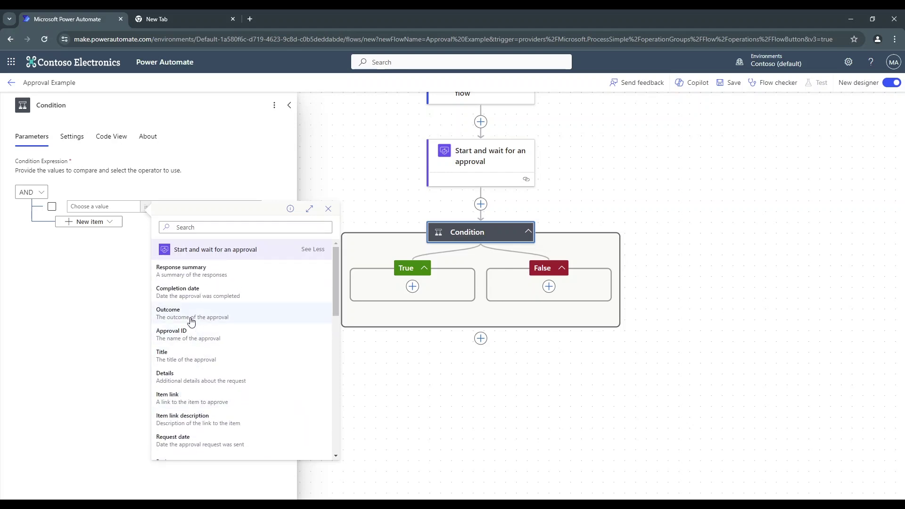
left_click(191, 323)
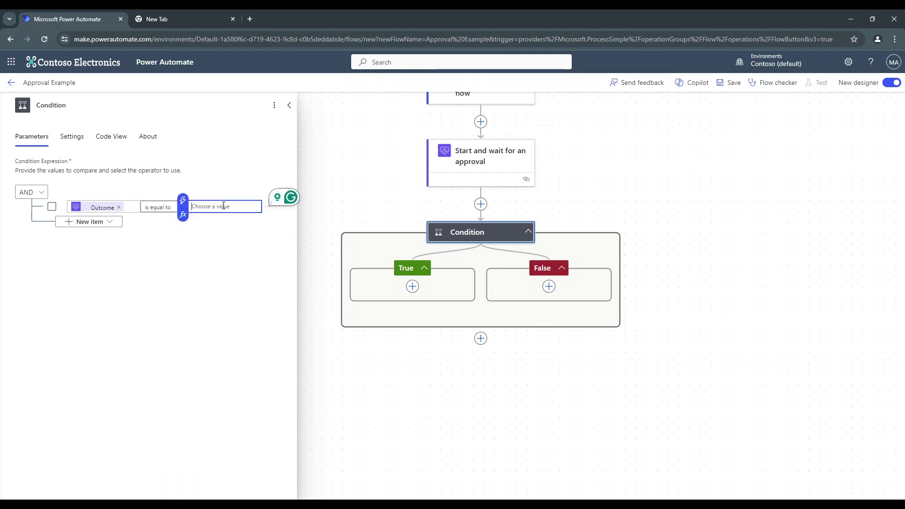
type("Approved")
left_click(232, 240)
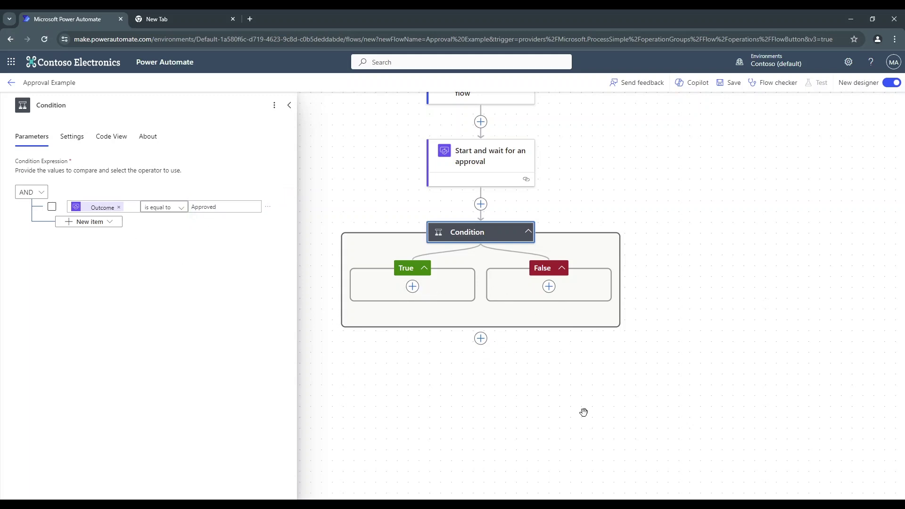
- From the True branch, search the action catalogue for Office 365 Outlook actions
scroll(594, 194, "up", 1)
left_click(510, 188)
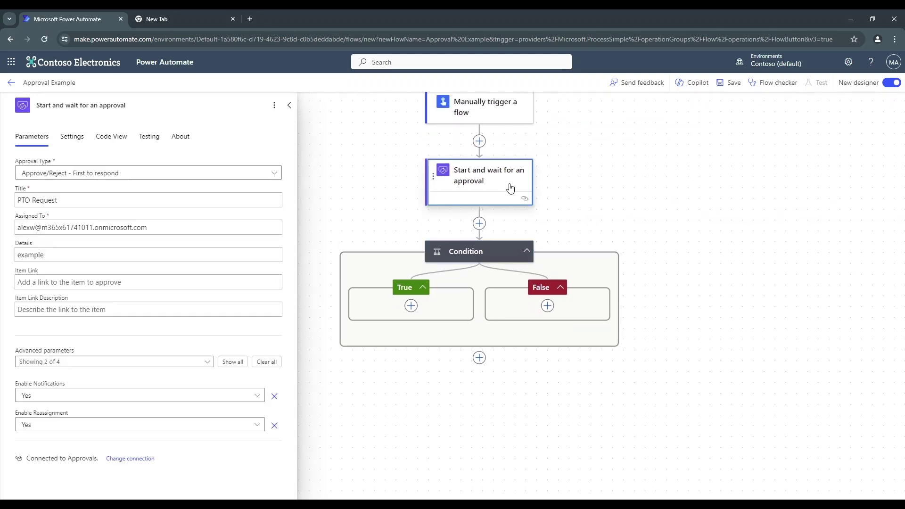
left_click(602, 176)
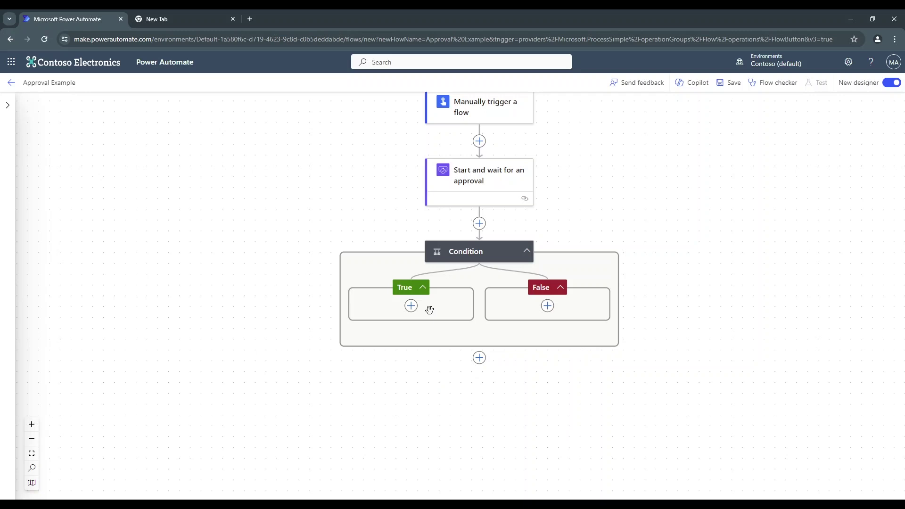
scroll(422, 285, "down", 1)
scroll(423, 285, "right", 1)
left_click(384, 281)
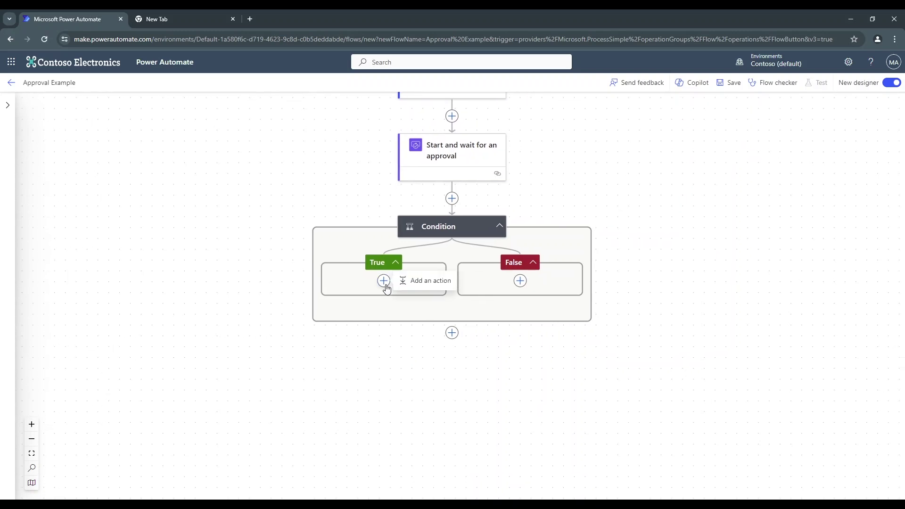
left_click(408, 285)
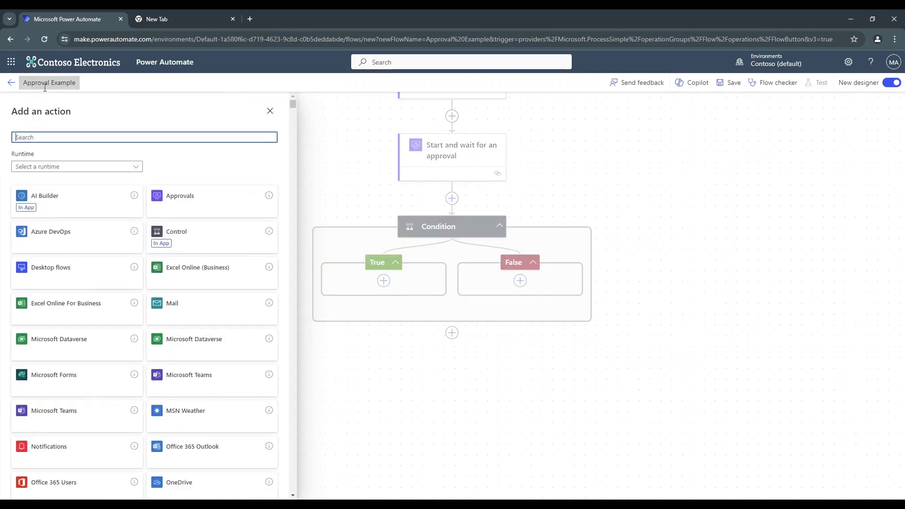
type("out")
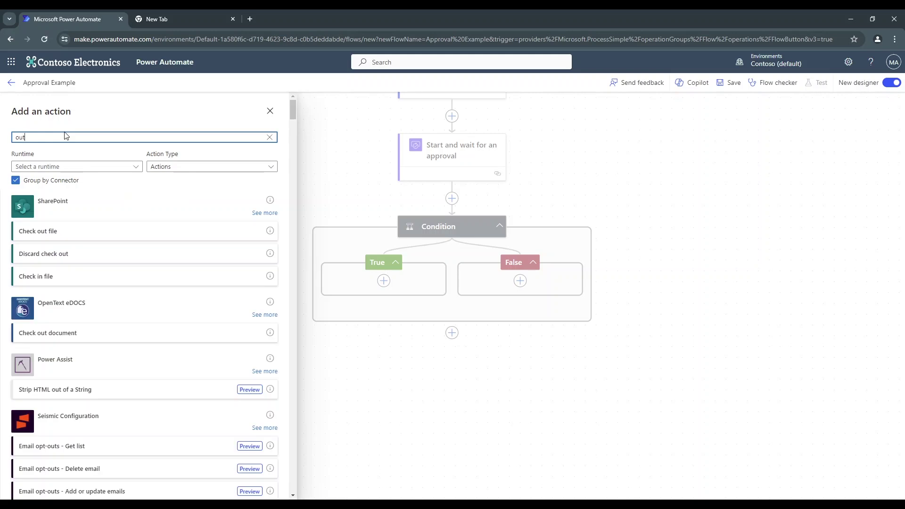
type("look")
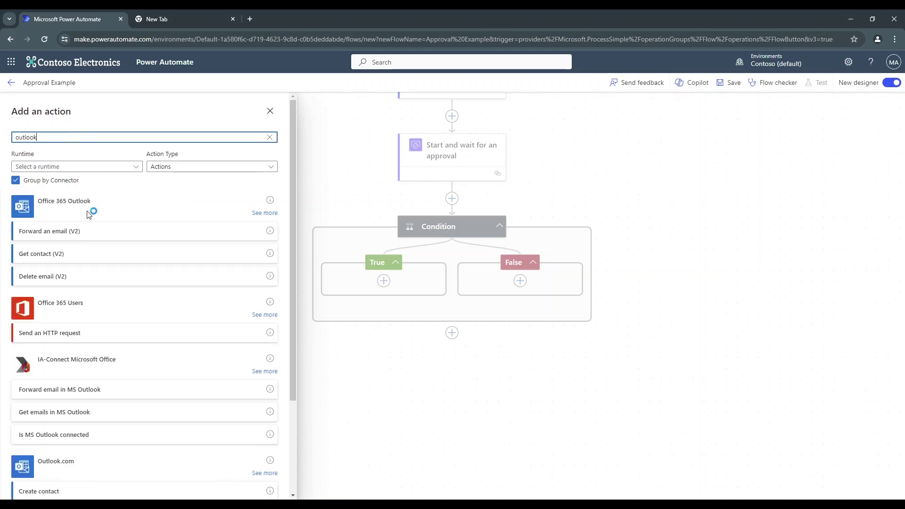
left_click(264, 213)
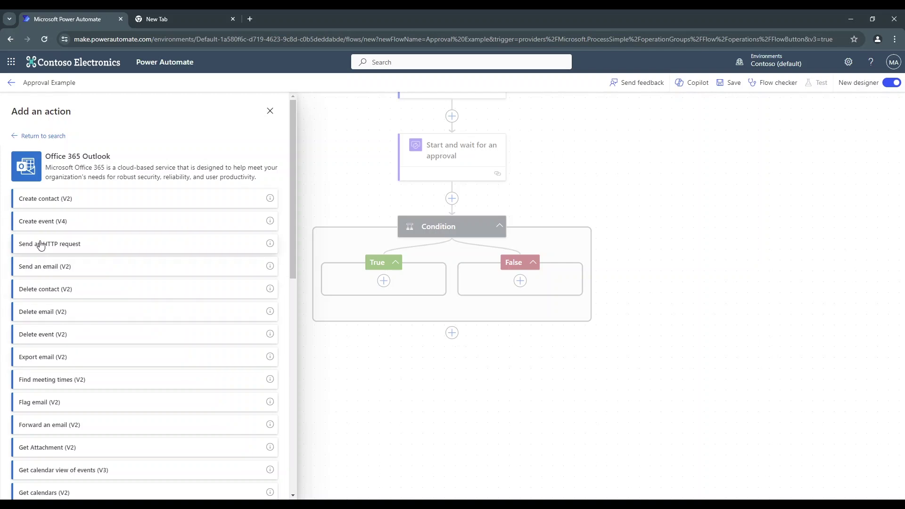
- Add Send an email (V2) to the True branch and begin signing in to Outlook
scroll(31, 264, "down", 3)
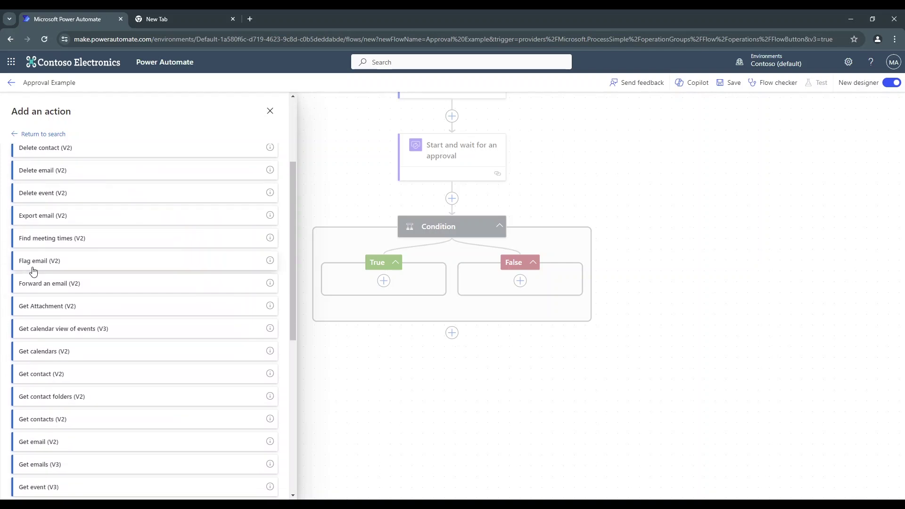
scroll(33, 271, "down", 7)
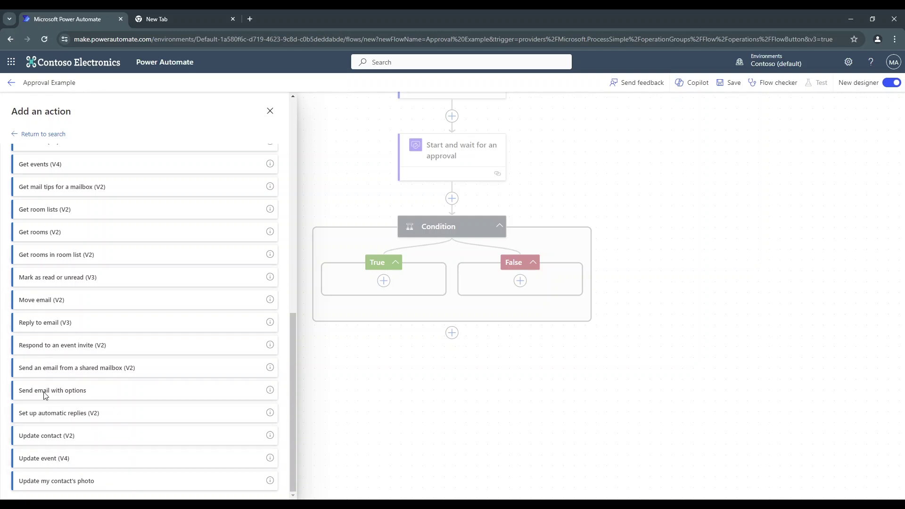
scroll(51, 306, "up", 5)
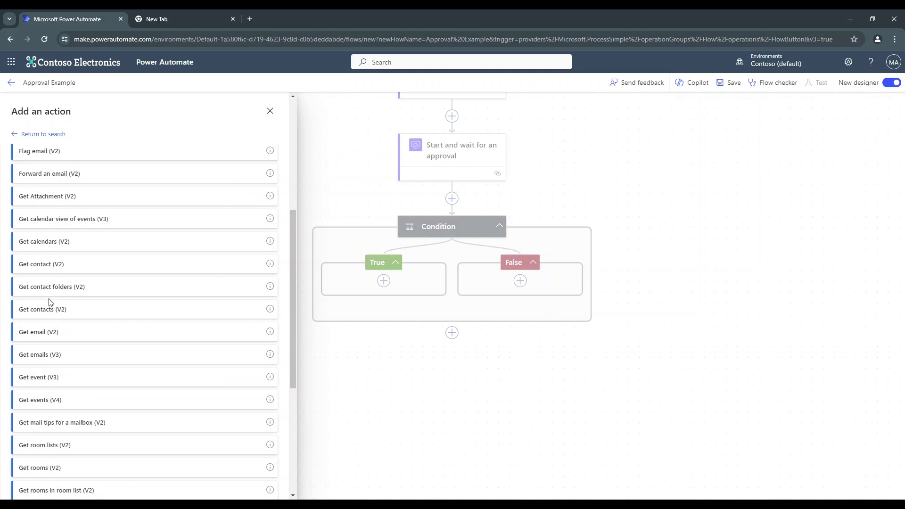
scroll(50, 307, "up", 5)
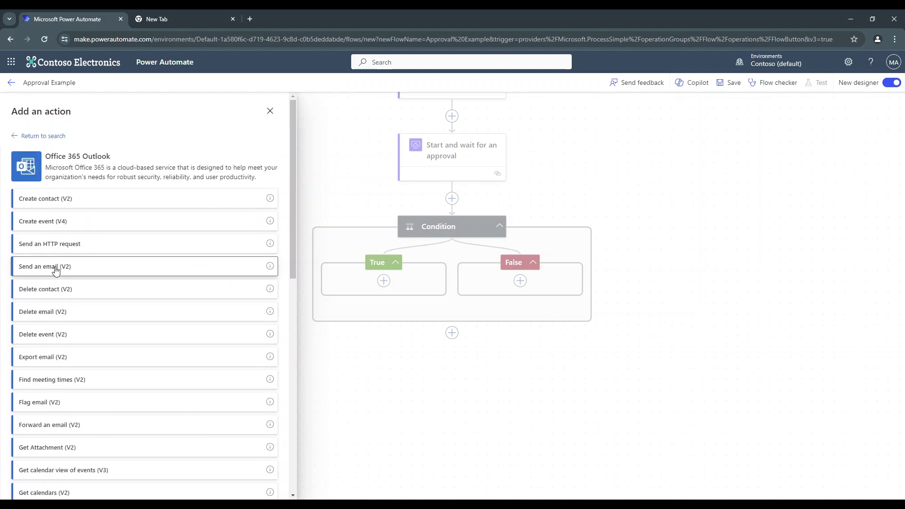
left_click(56, 270)
left_click(155, 231)
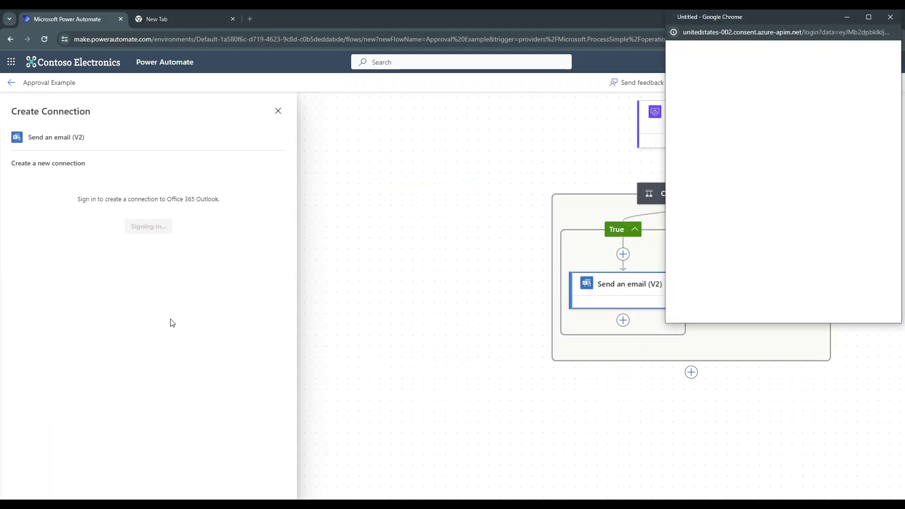
- Sign in to Office 365 Outlook with the administrator account
left_click_drag(703, 18, 512, 63)
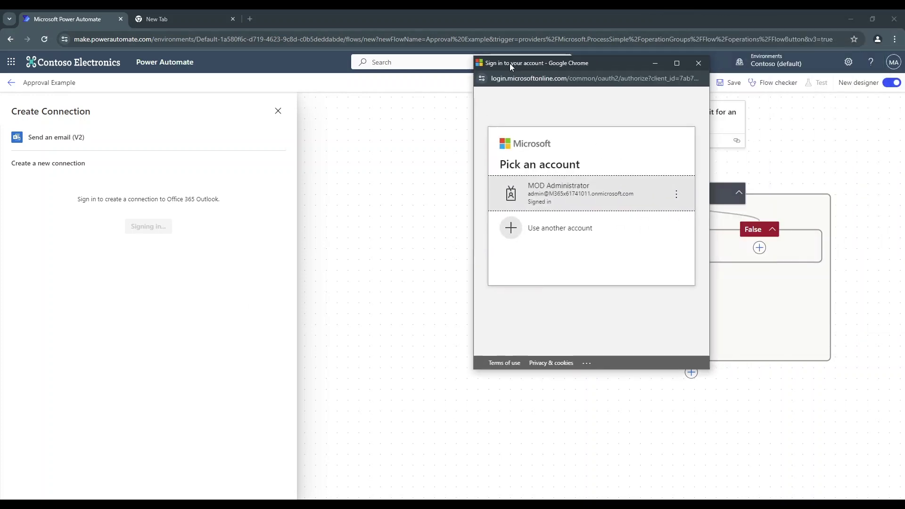
left_click(566, 193)
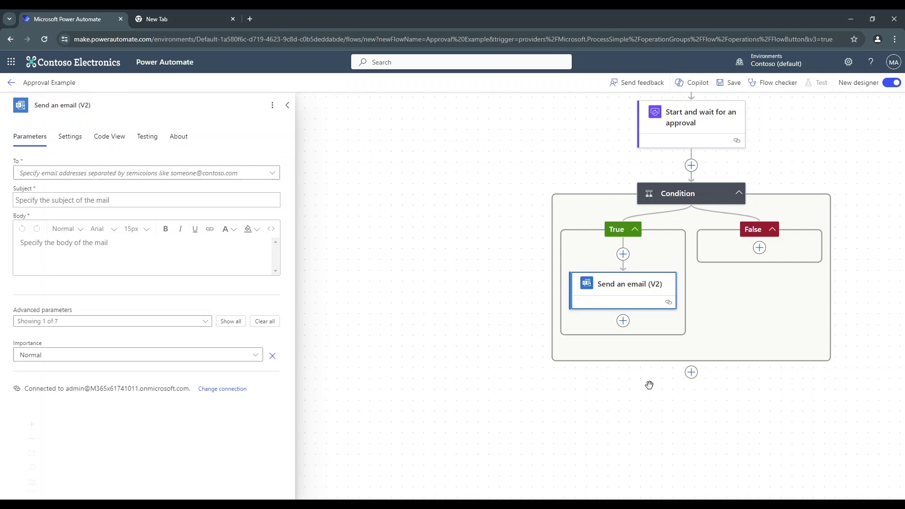
- Paste the recipient's e-mail address into the email's To field
left_click(105, 173)
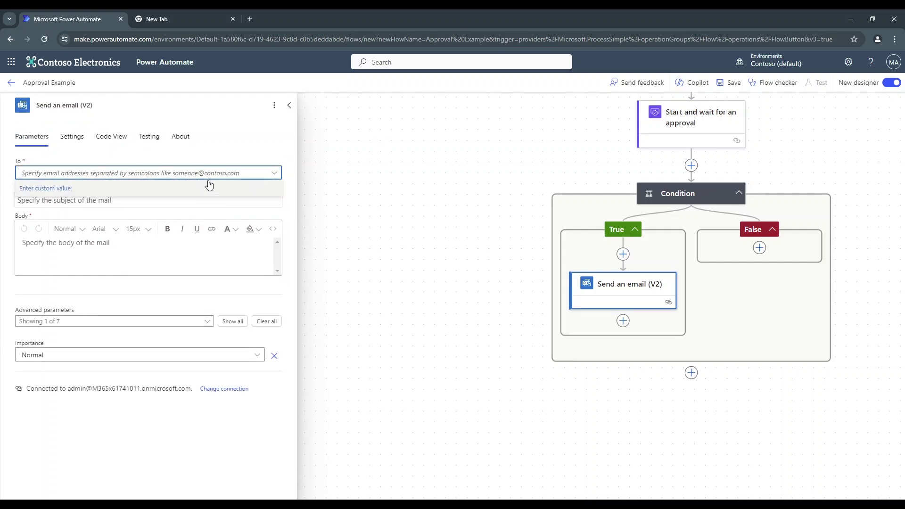
key("ctrl+v")
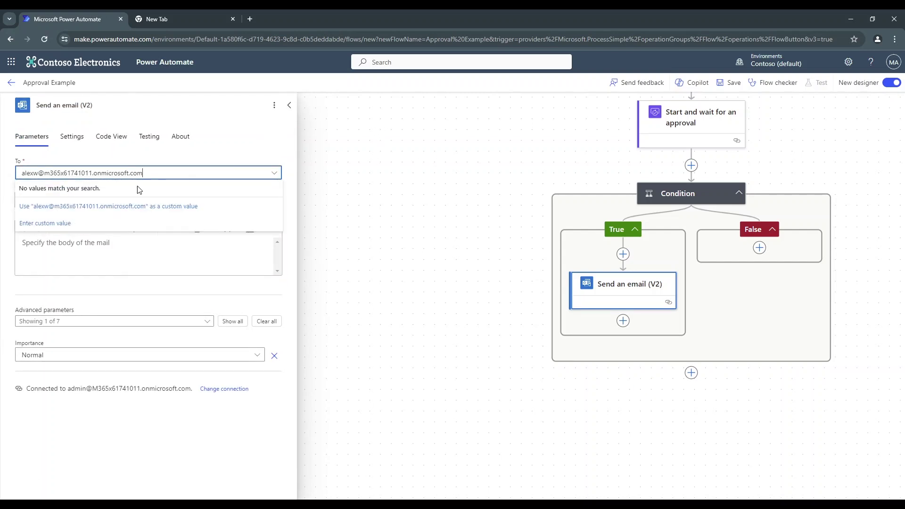
left_click(101, 207)
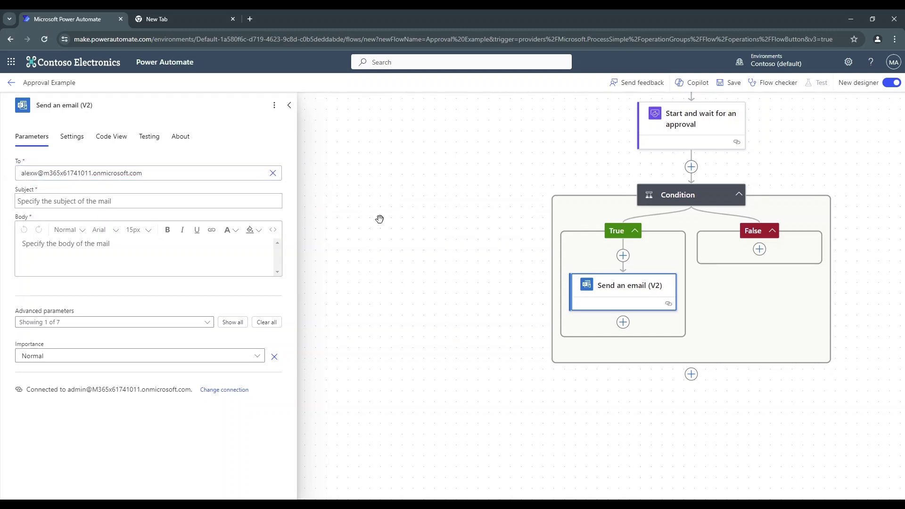
scroll(363, 236, "right", 3)
scroll(344, 230, "left", 2)
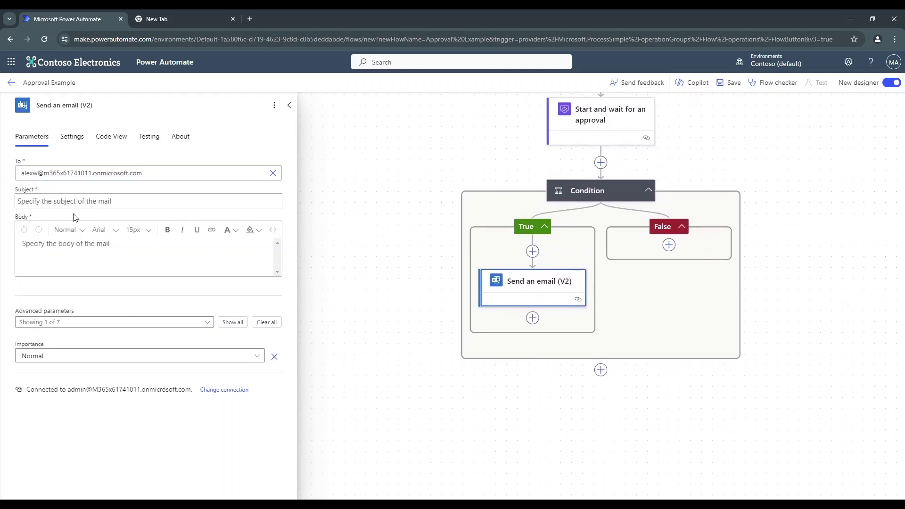
key("Tab")
- Set the email Subject to 'PTO Request had been approved' and Body to 'approved'
left_click(366, 194)
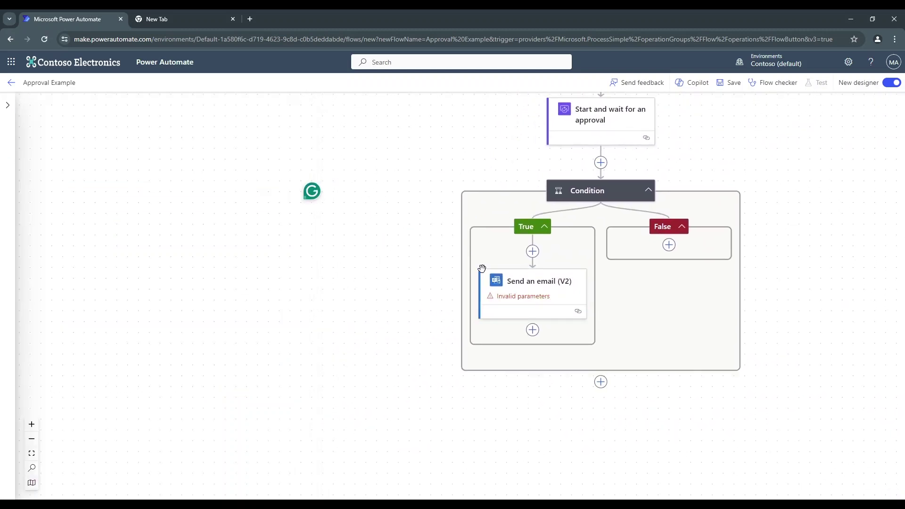
left_click(537, 295)
left_click(76, 201)
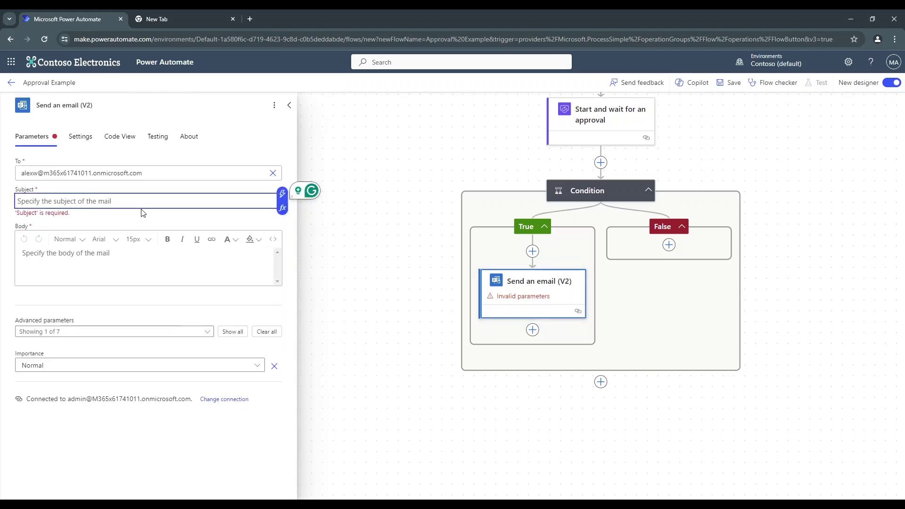
type("PTO Re")
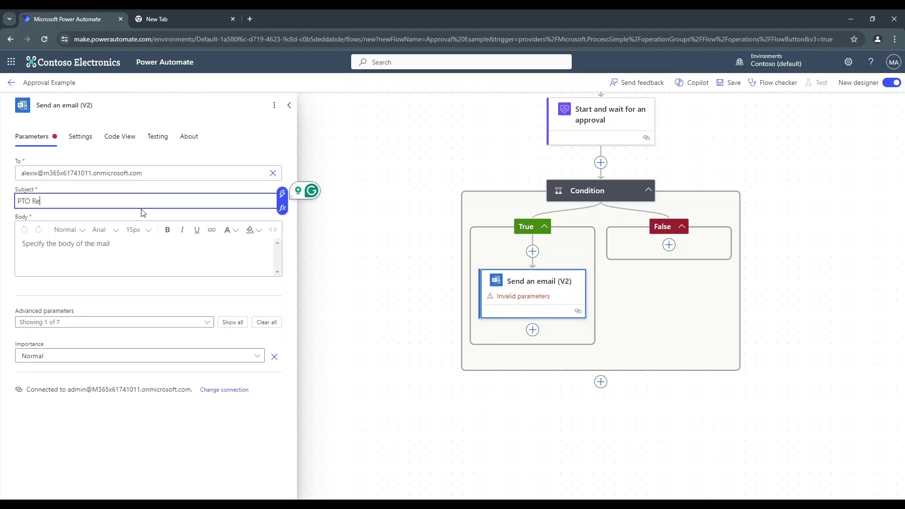
type("quest had ")
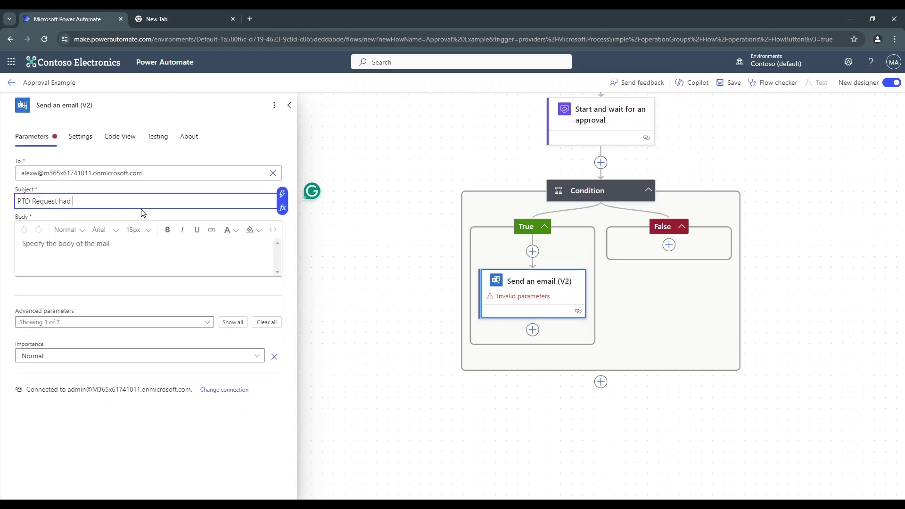
type("been approvedf")
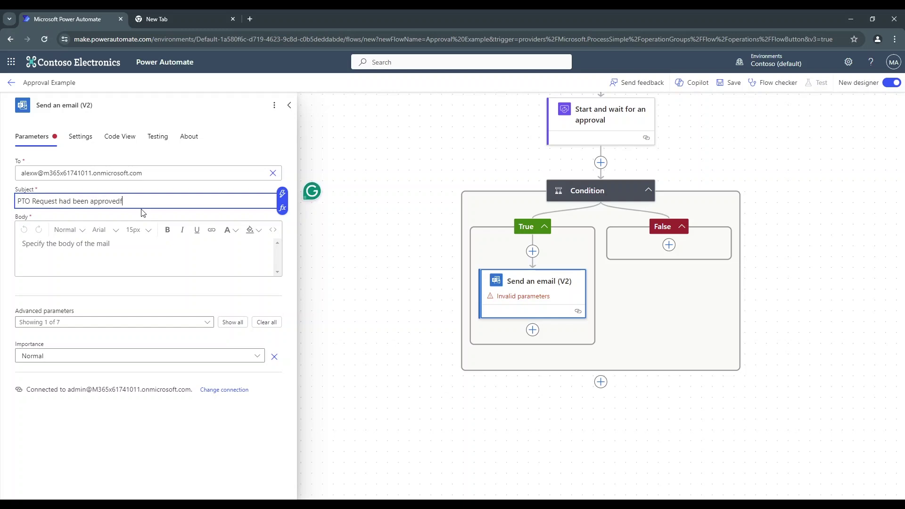
left_click(115, 262)
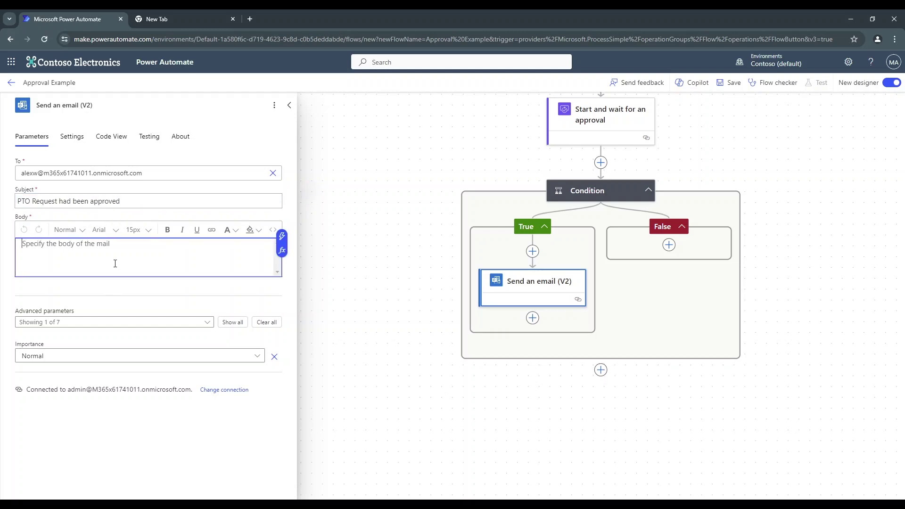
type("approved")
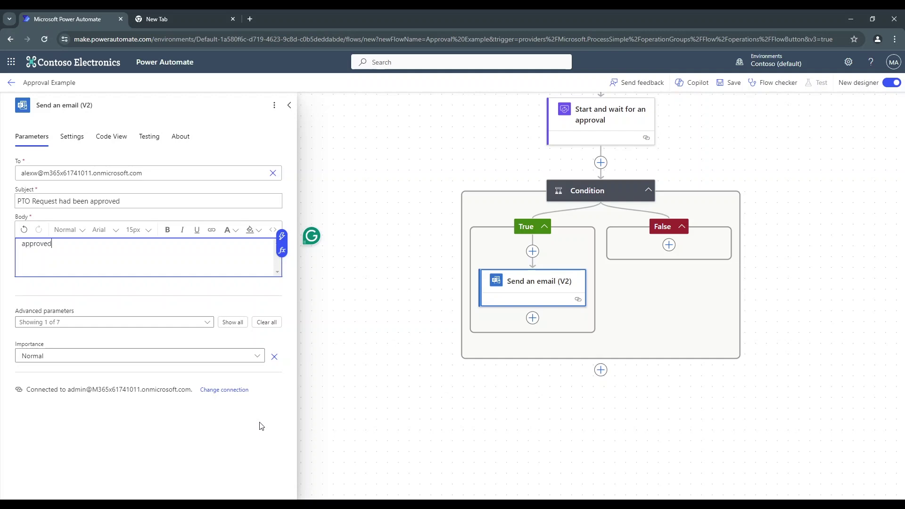
left_click(273, 420)
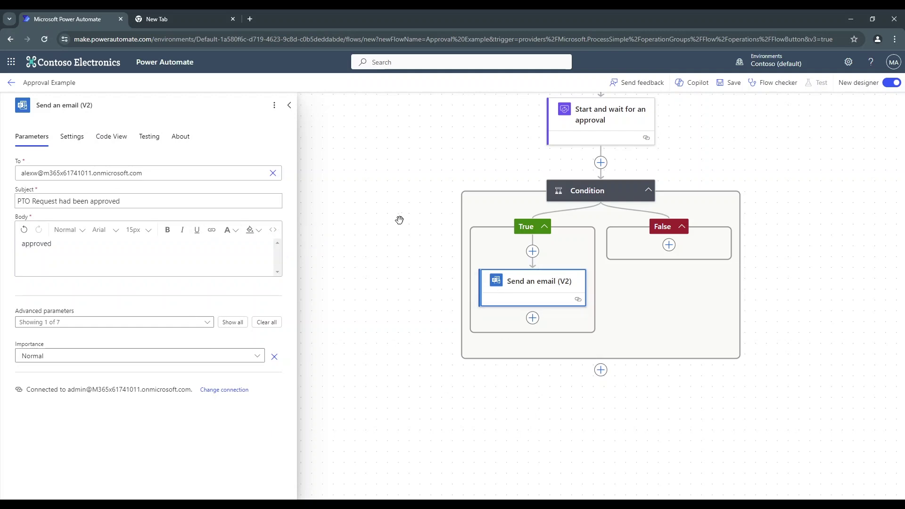
left_click_drag(400, 219, 325, 252)
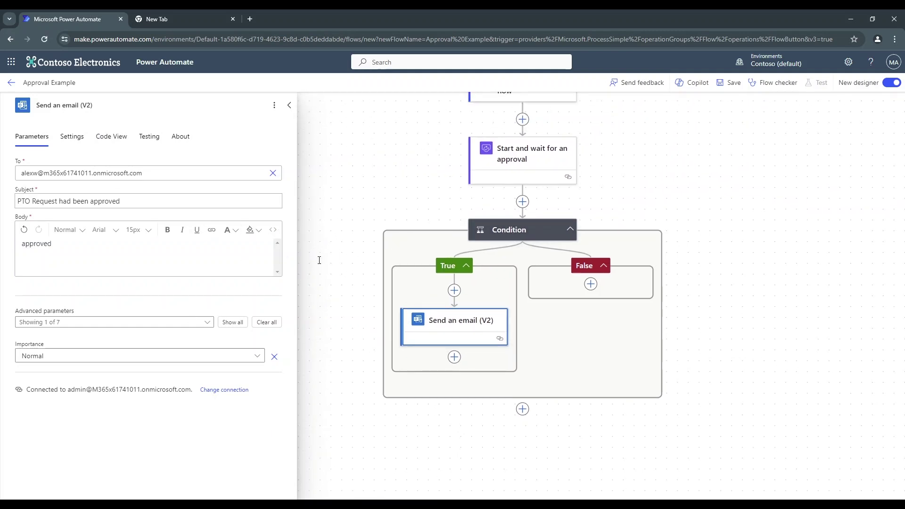
left_click_drag(330, 217, 297, 206)
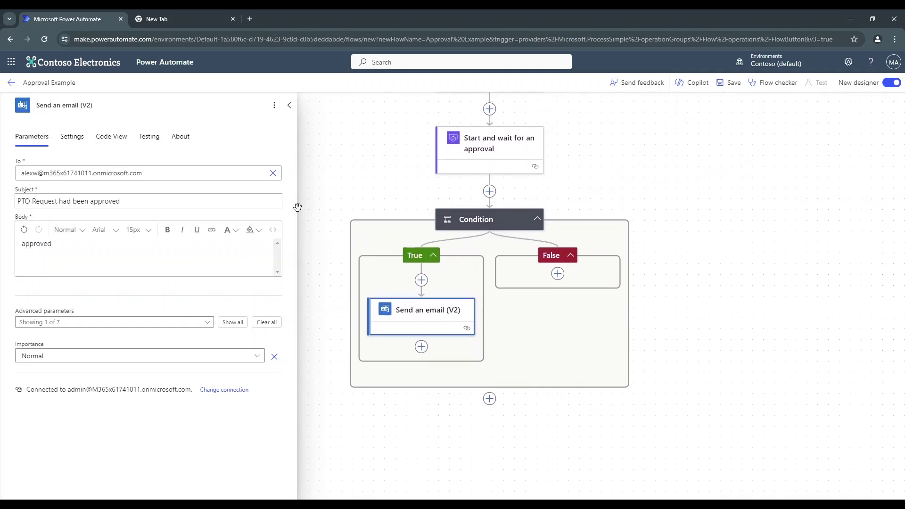
- Add a Send an email (V2) action inside the False branch
left_click(559, 276)
left_click(589, 280)
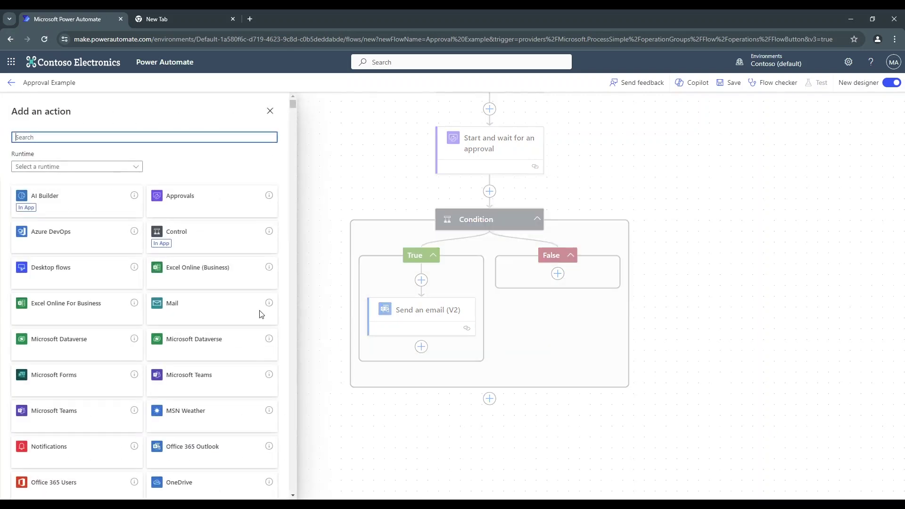
type("send an email")
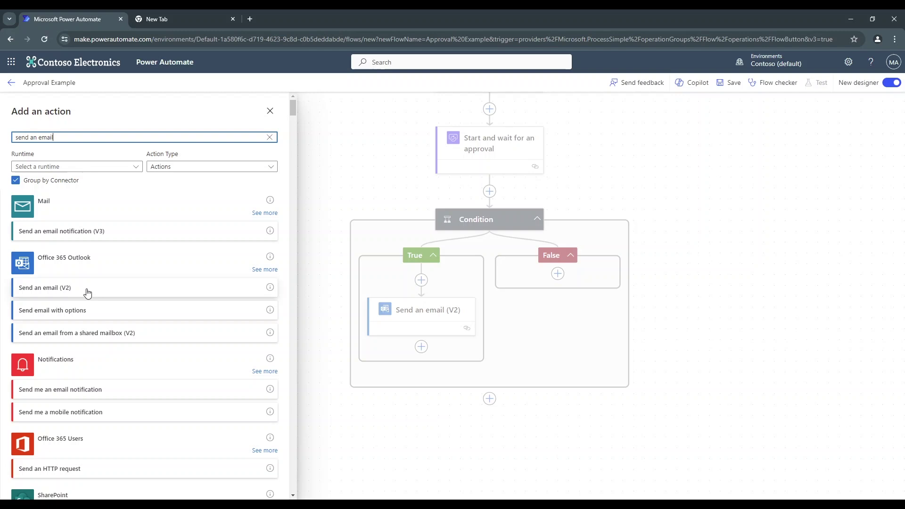
left_click(87, 292)
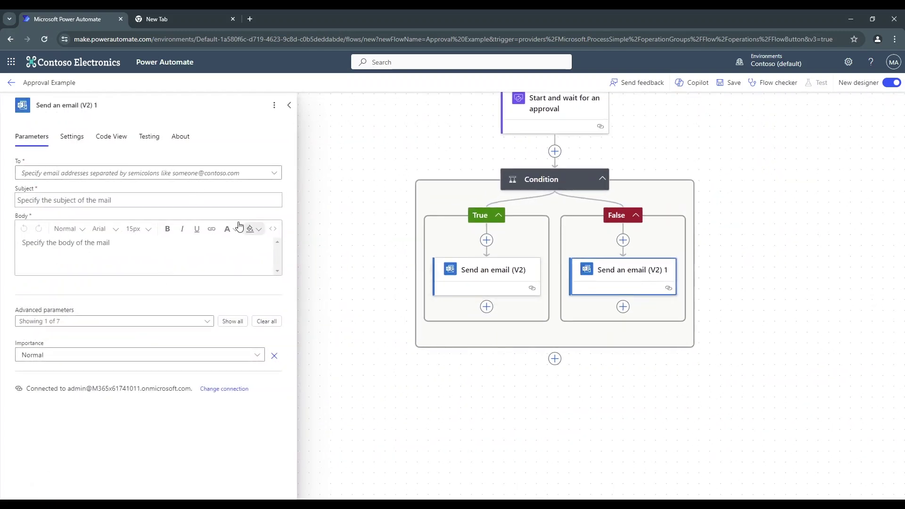
- Paste the same recipient and set the subject to 'PTO Request Rejected'
left_click(106, 178)
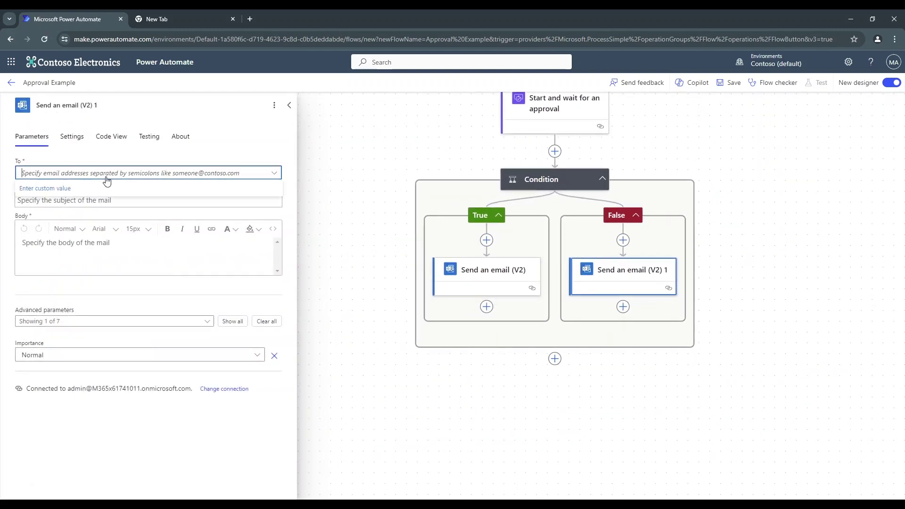
left_click(75, 189)
key("ctrl+v")
left_click(107, 206)
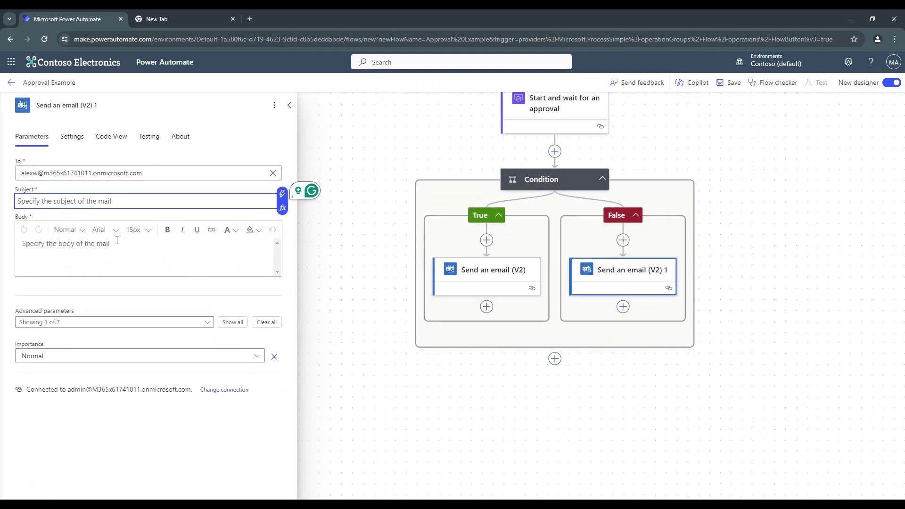
type("S")
key("BackSpace")
type("S")
key("BackSpace")
type("PTO")
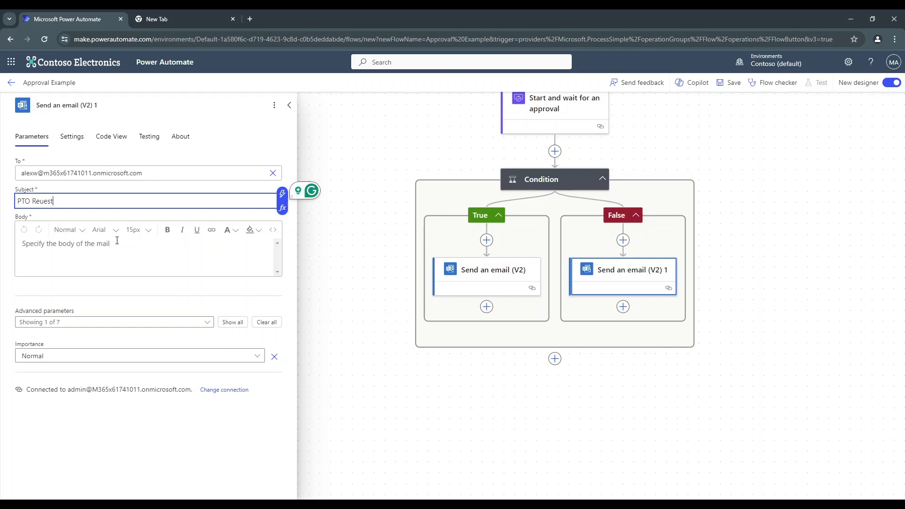
type(" R")
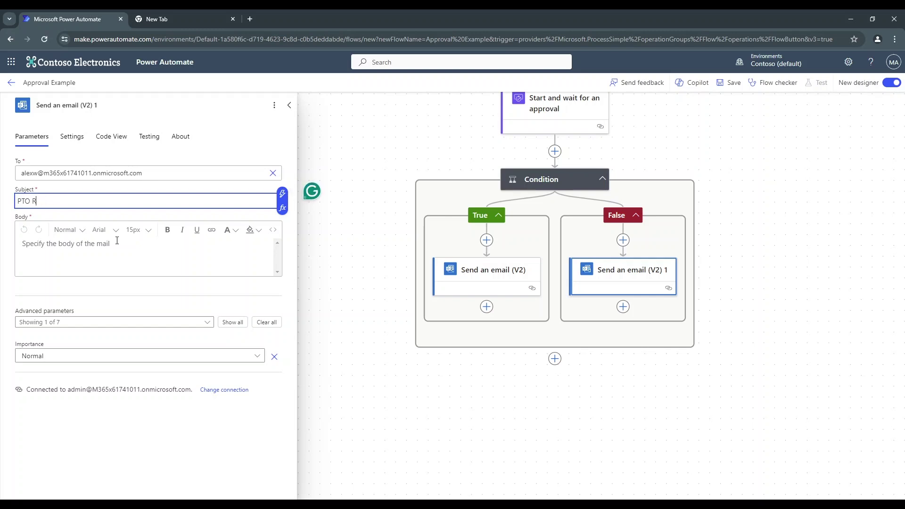
type("equest Rejected")
- Enter 'Rejected' as the rejection email's body
left_click(117, 243)
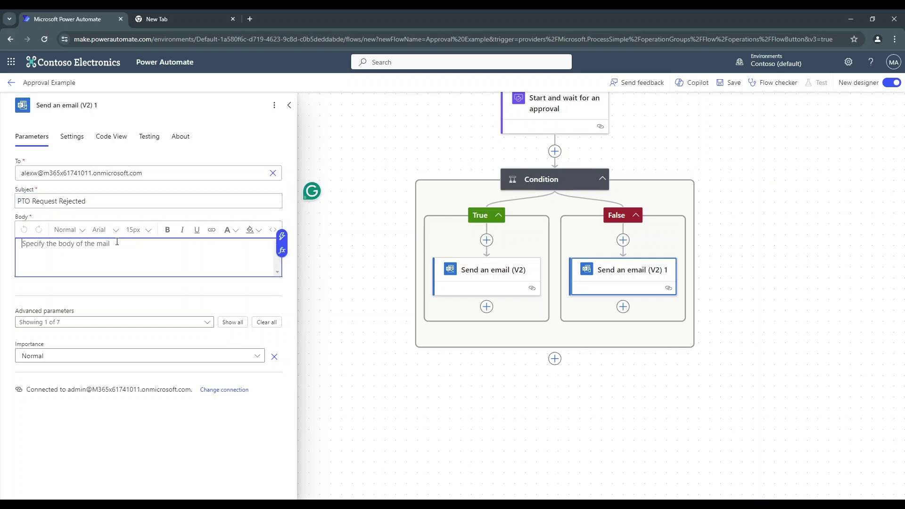
type("Rejected")
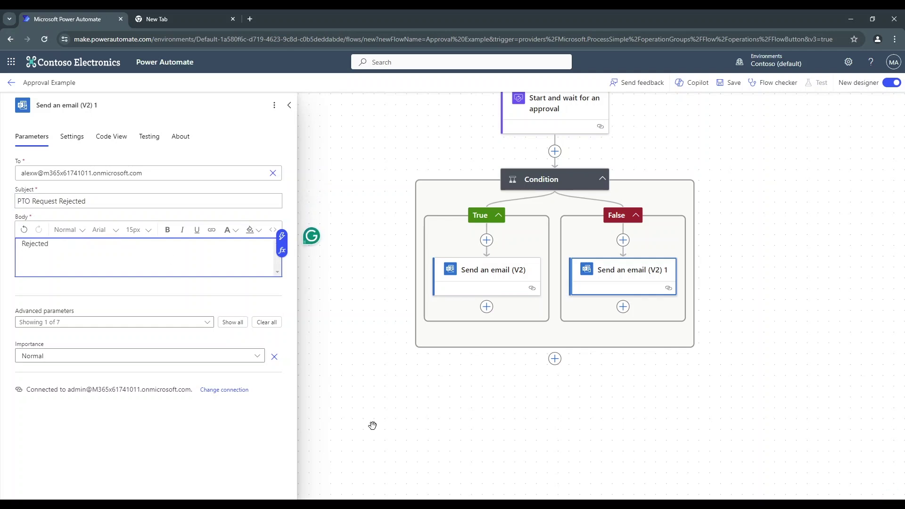
left_click(370, 430)
left_click_drag(357, 360, 297, 131)
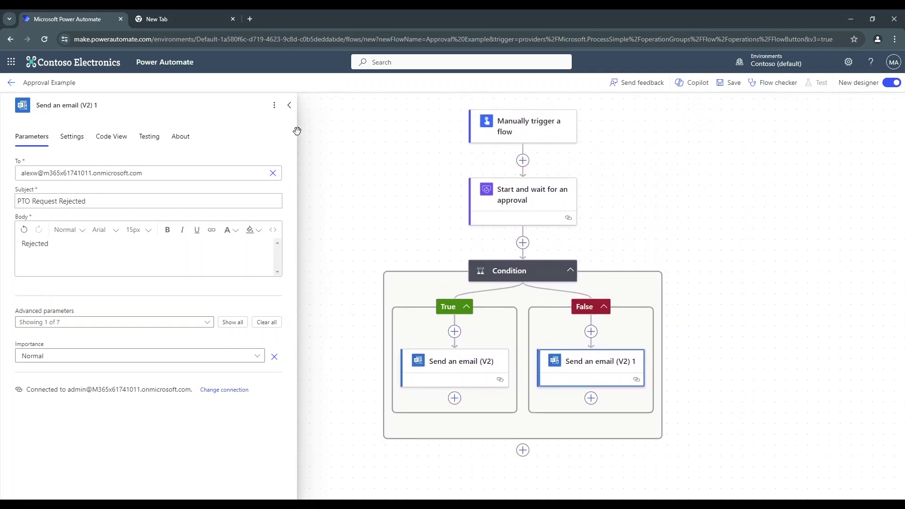
- Collapse the email settings pane and save the Approval Example flow
left_click(289, 105)
left_click_drag(321, 201, 228, 196)
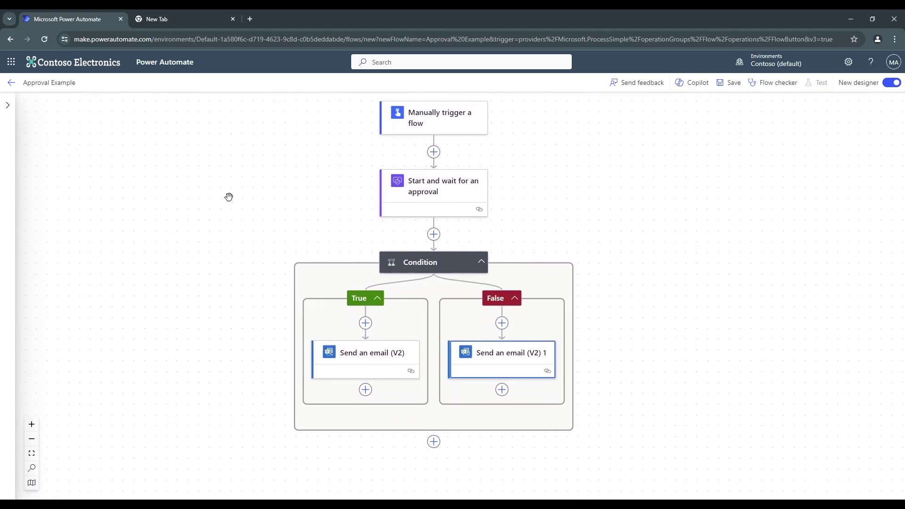
scroll(665, 218, "right", 1)
left_click(730, 93)
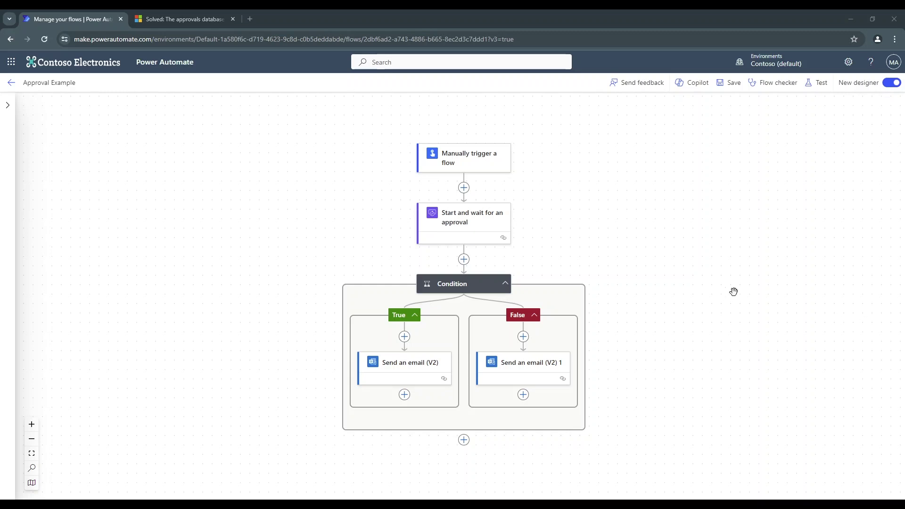
- Test the flow manually and run it from the Run flow panel
left_click(820, 85)
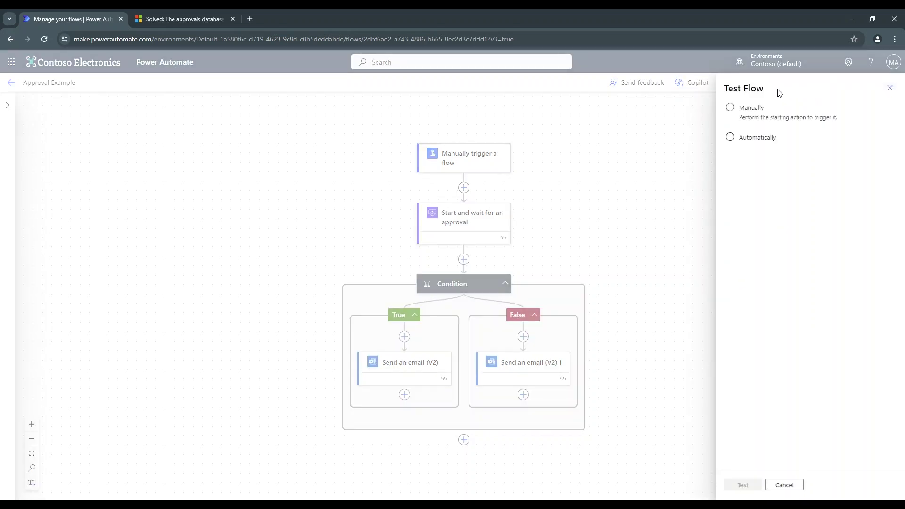
left_click(730, 107)
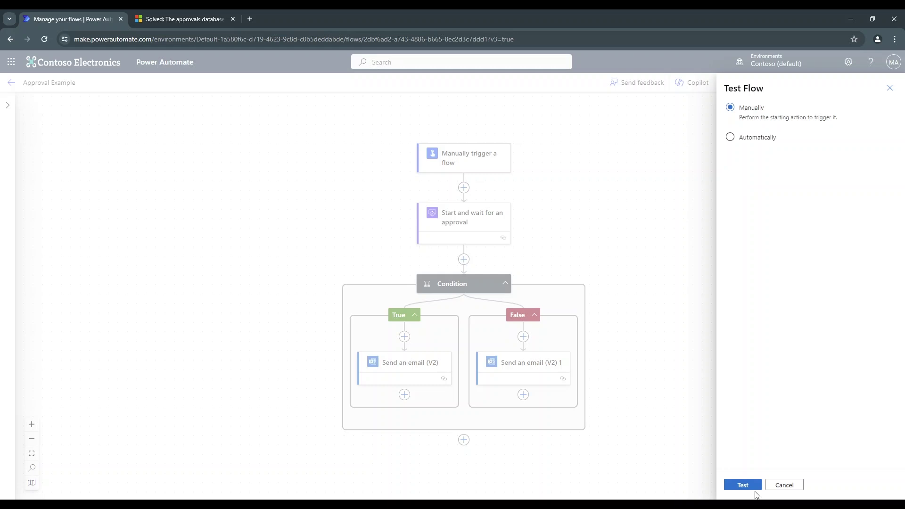
left_click(756, 489)
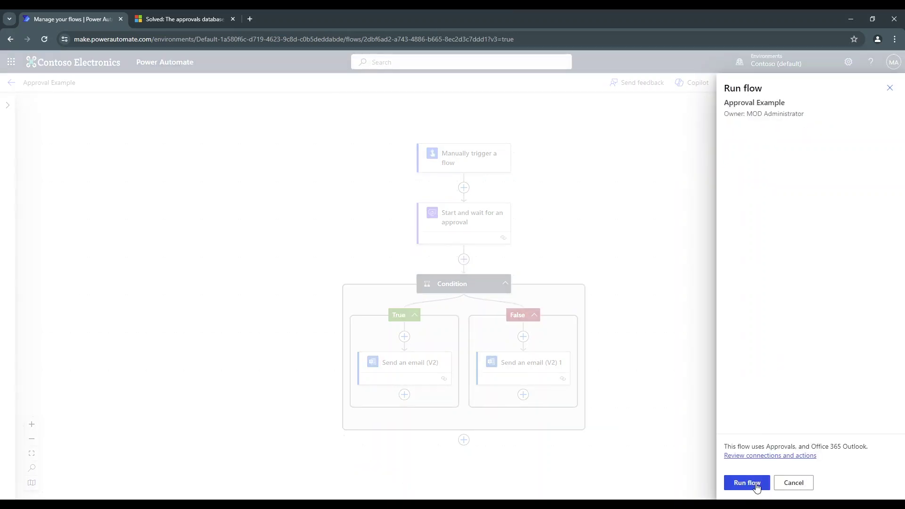
left_click(756, 484)
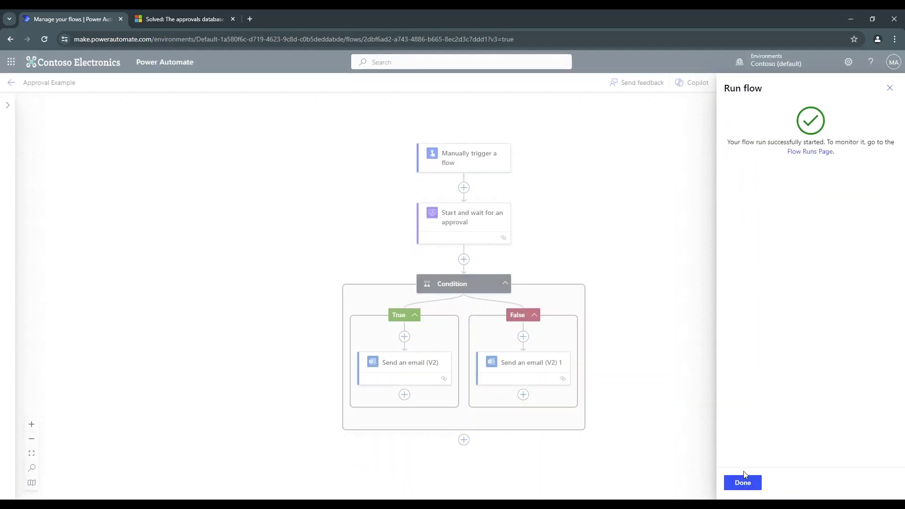
left_click(744, 482)
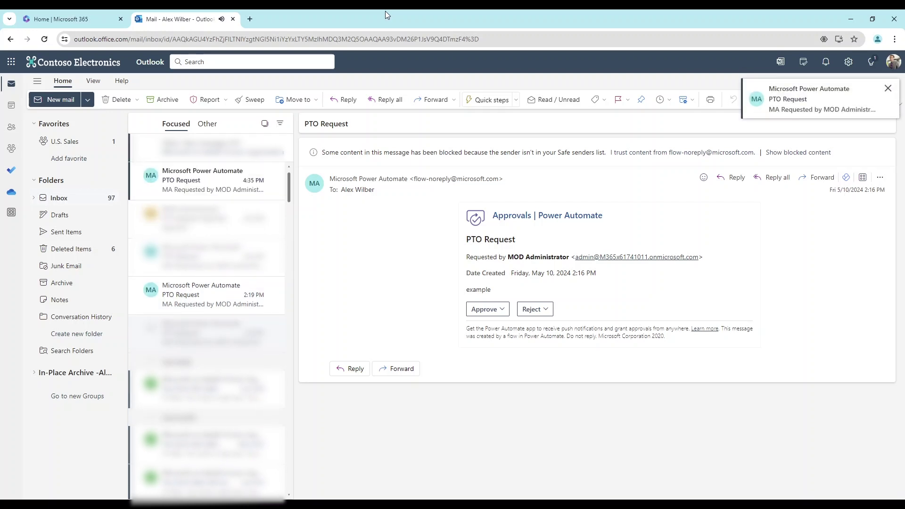
- Open the 4:35 PM 'PTO Request' email from Microsoft Power Automate
left_click(214, 193)
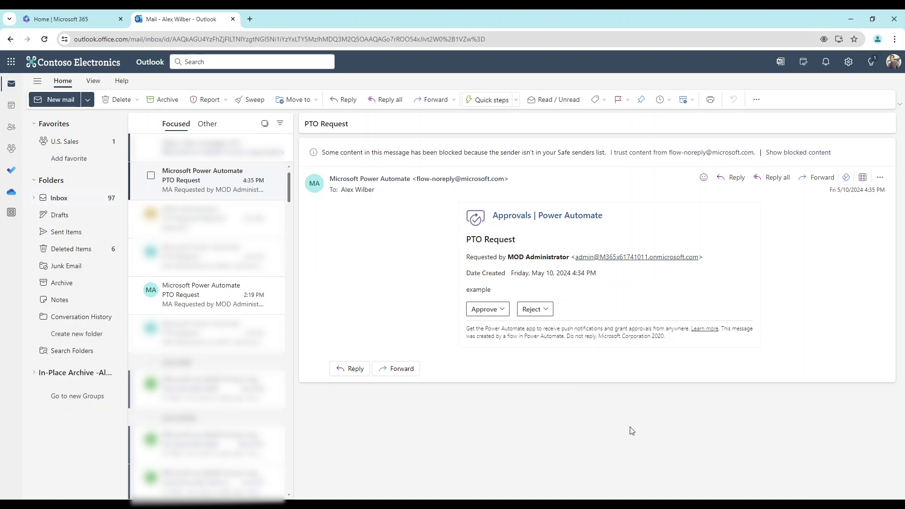
- Approve and submit the request, then open the 'PTO Request had been approved' email
left_click(493, 310)
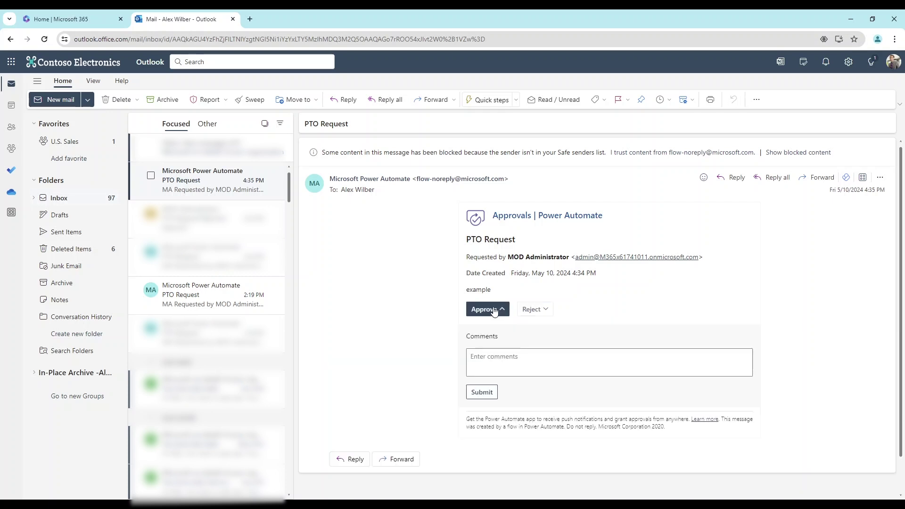
left_click(491, 398)
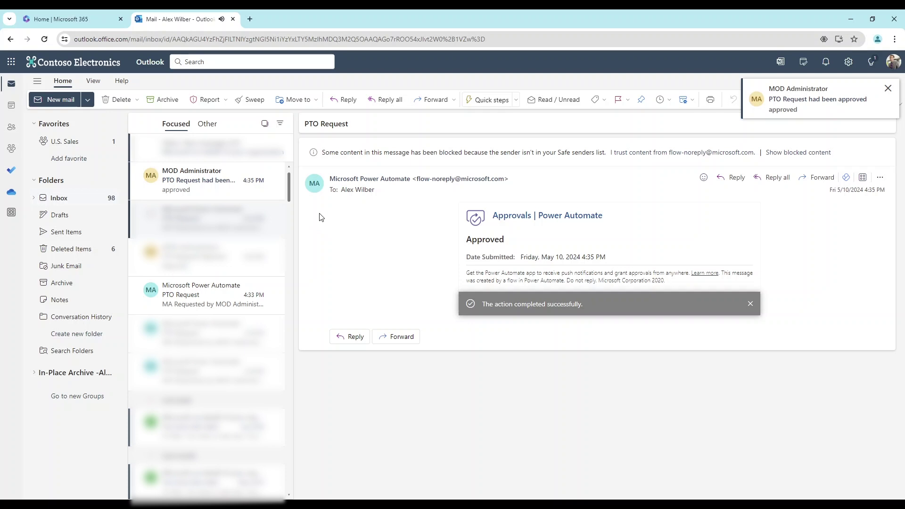
left_click(237, 192)
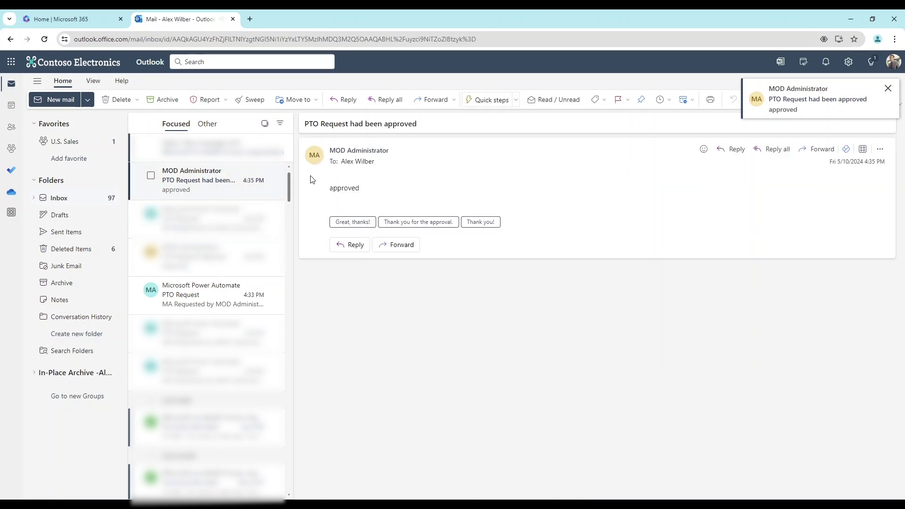
left_click_drag(381, 195, 337, 187)
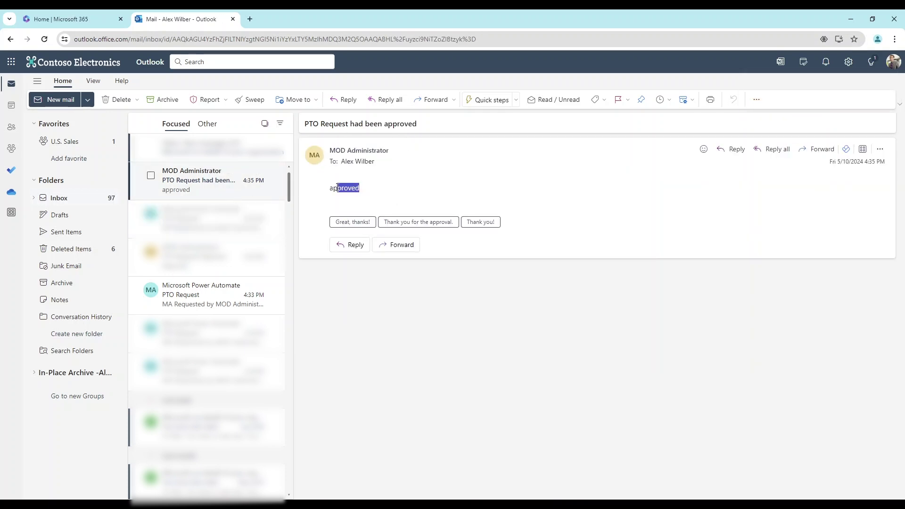
left_click(369, 199)
- Return to Power Automate to view the successful run, with the rejection branch skipped
left_click_drag(614, 14, 613, 106)
key("alt+Tab")
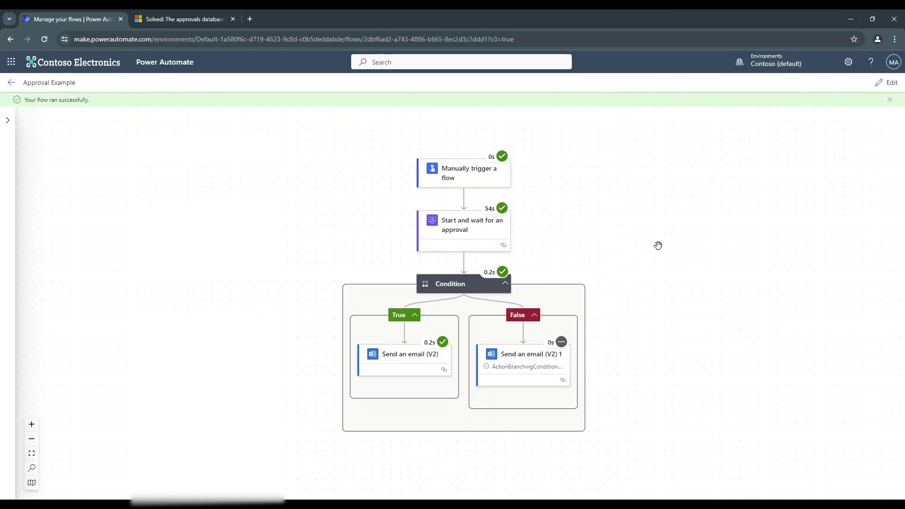
scroll(659, 246, "up", 1)
scroll(620, 250, "down", 1)
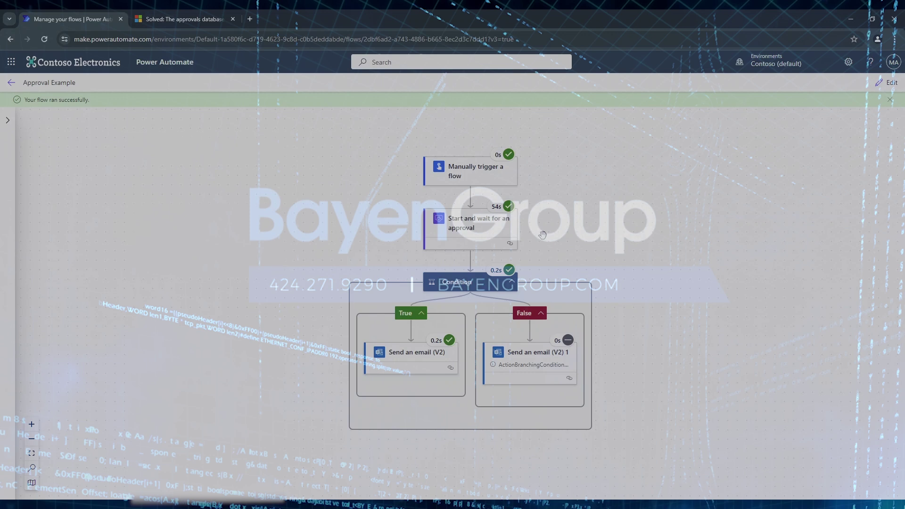